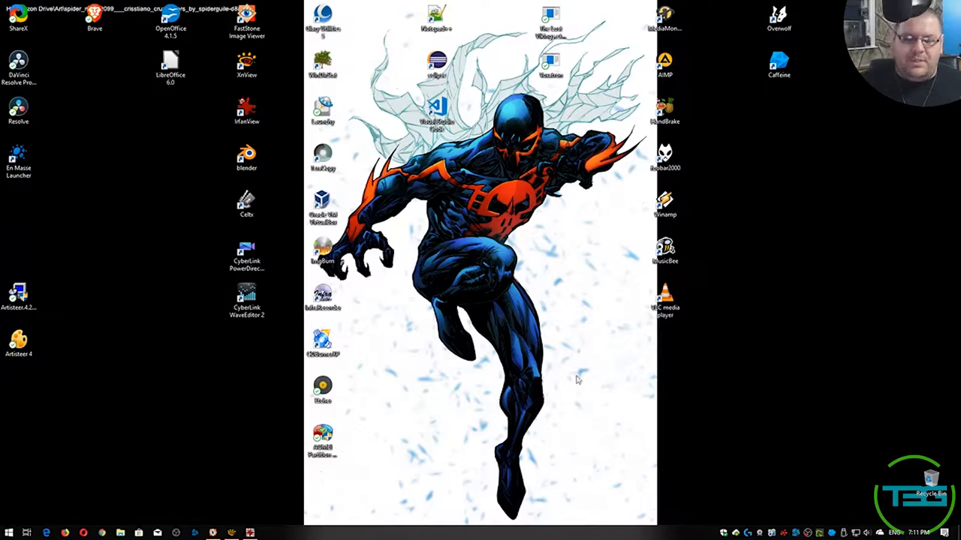
Bring FastStone Image Viewer forward from the taskbar showing the Art folder thumbnails.
left_click(213, 533)
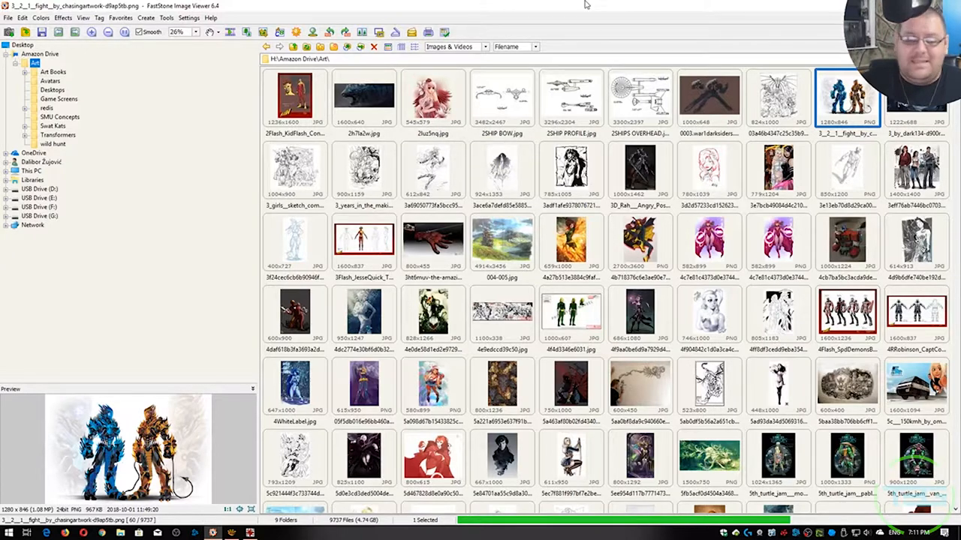
scroll(608, 225, "up", 5)
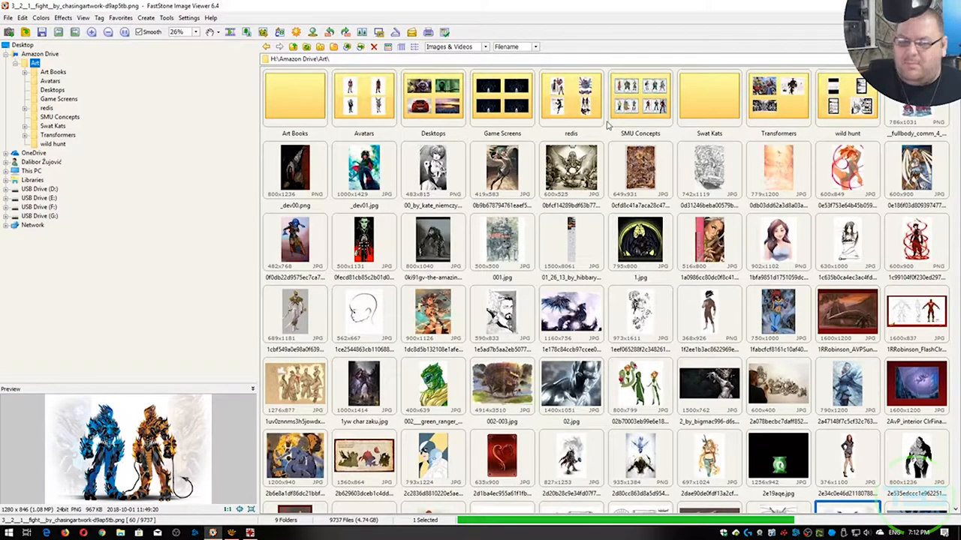
scroll(676, 226, "down", 5)
scroll(675, 240, "down", 5)
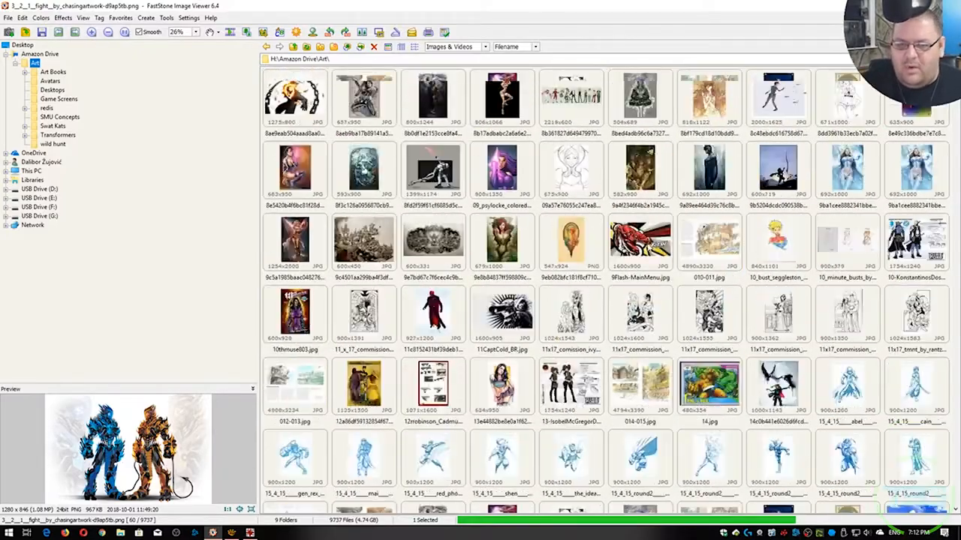
scroll(675, 255, "down", 5)
scroll(676, 255, "up", 5)
scroll(676, 256, "up", 5)
scroll(676, 255, "up", 5)
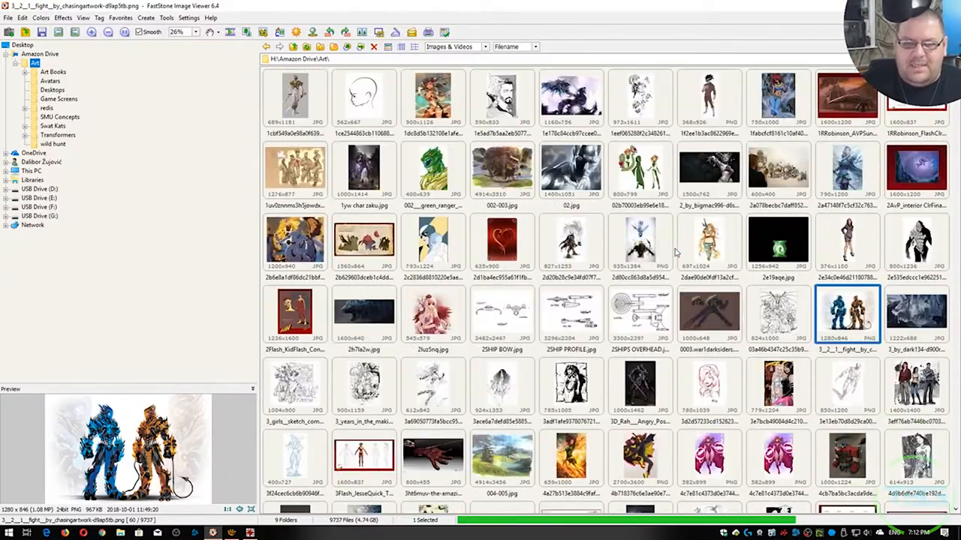
scroll(676, 254, "up", 5)
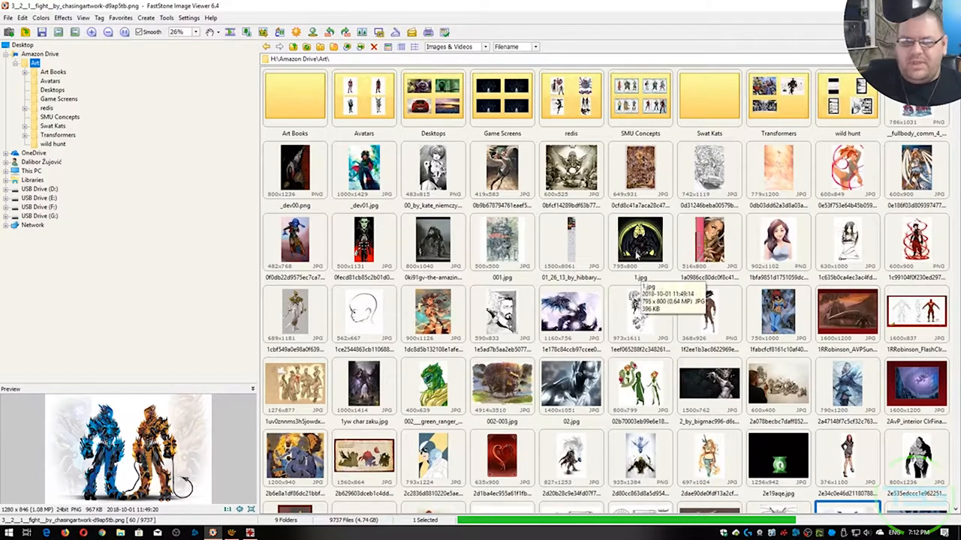
Magnify the blue and orange robots in the preview pane, then return to the fitted view.
mouse_move(180, 440)
left_mouse_down()
mouse_move(113, 450)
mouse_move(150, 443)
left_mouse_up()
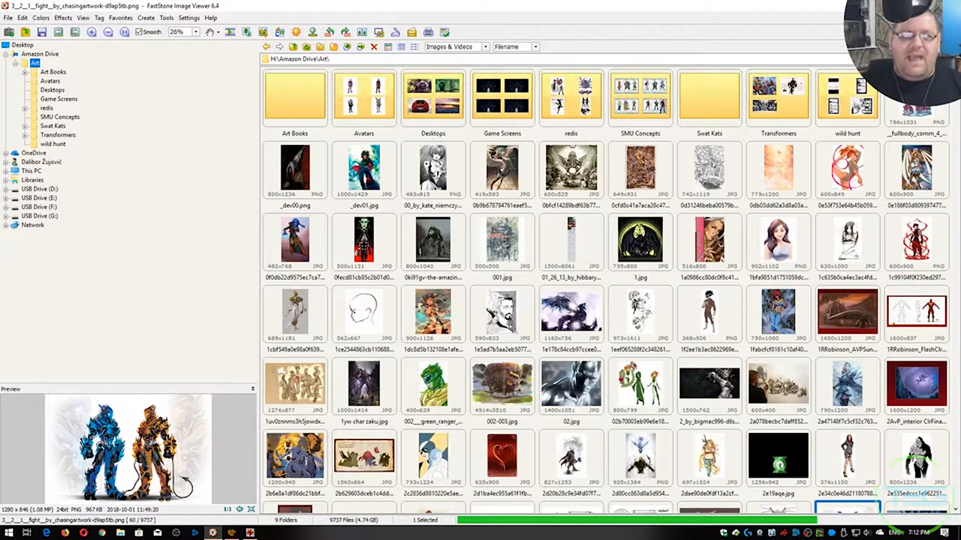
left_click(102, 445)
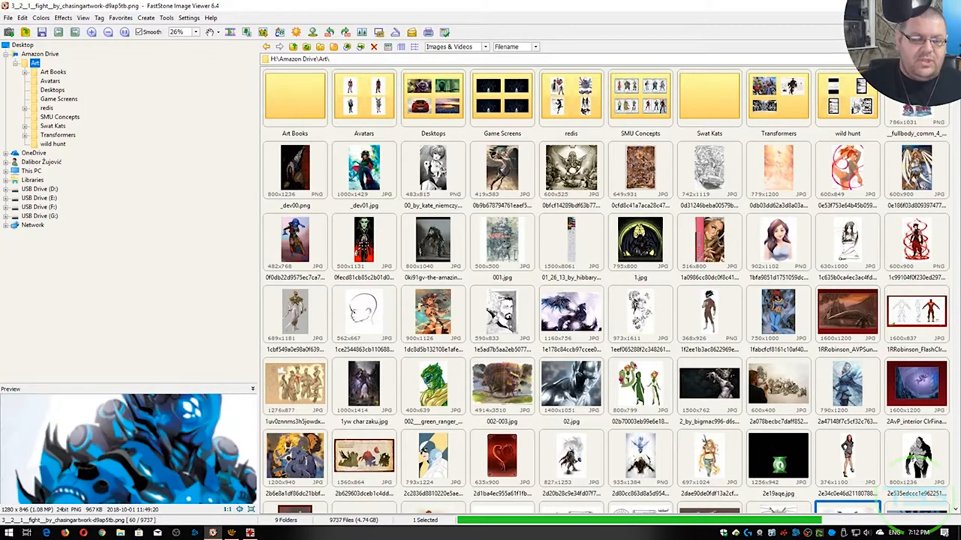
left_click_drag(101, 445, 45, 451)
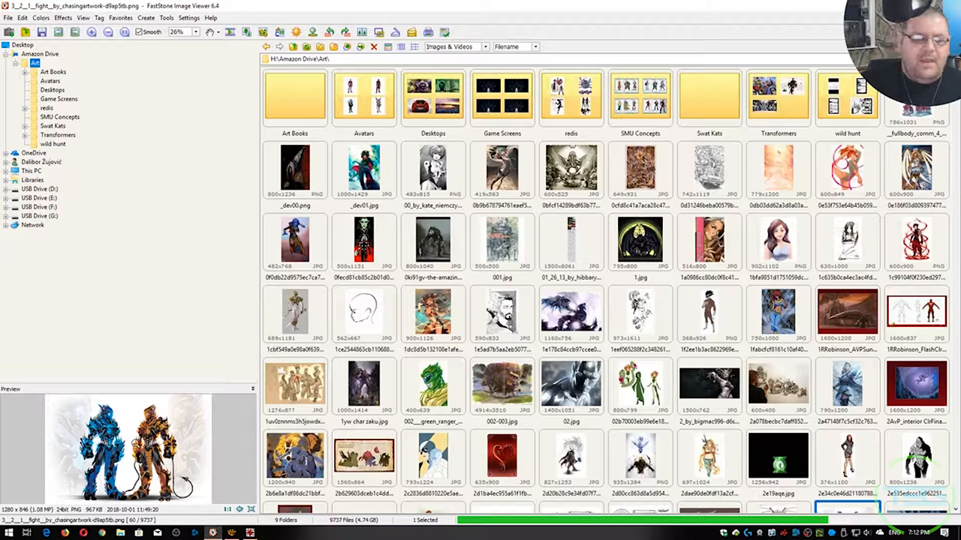
mouse_move(154, 447)
left_mouse_down()
mouse_move(173, 420)
mouse_move(146, 431)
left_mouse_up()
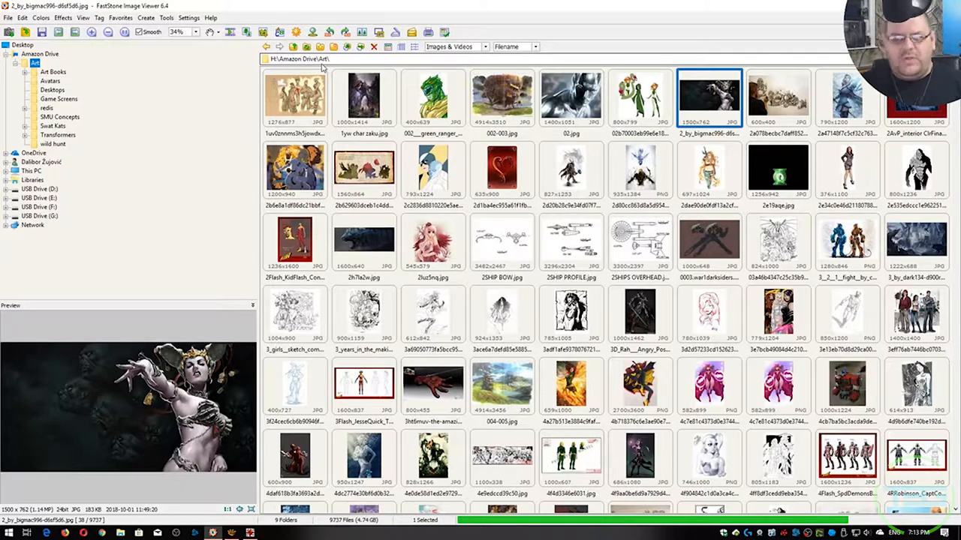
mouse_move(640, 242)
scroll(665, 232, "up", 4)
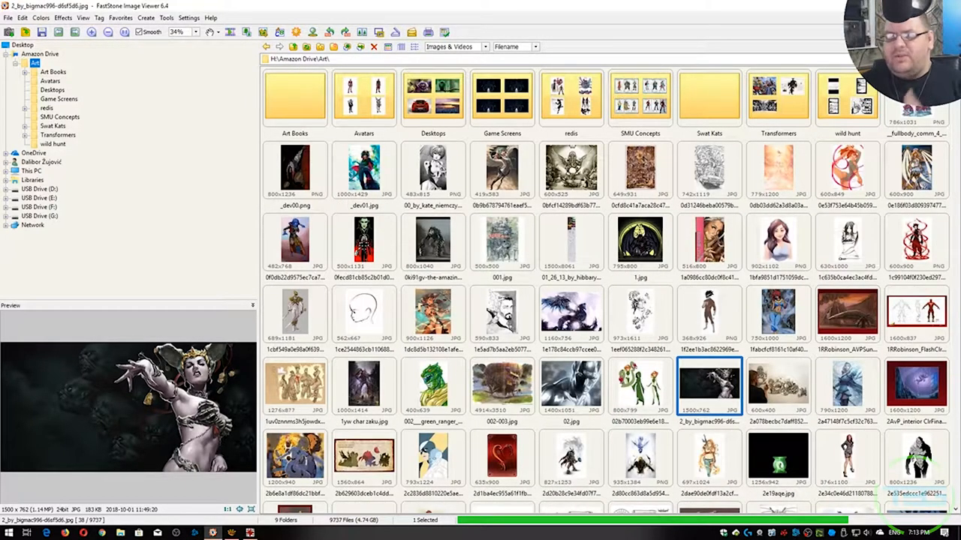
key("ctrl+Return")
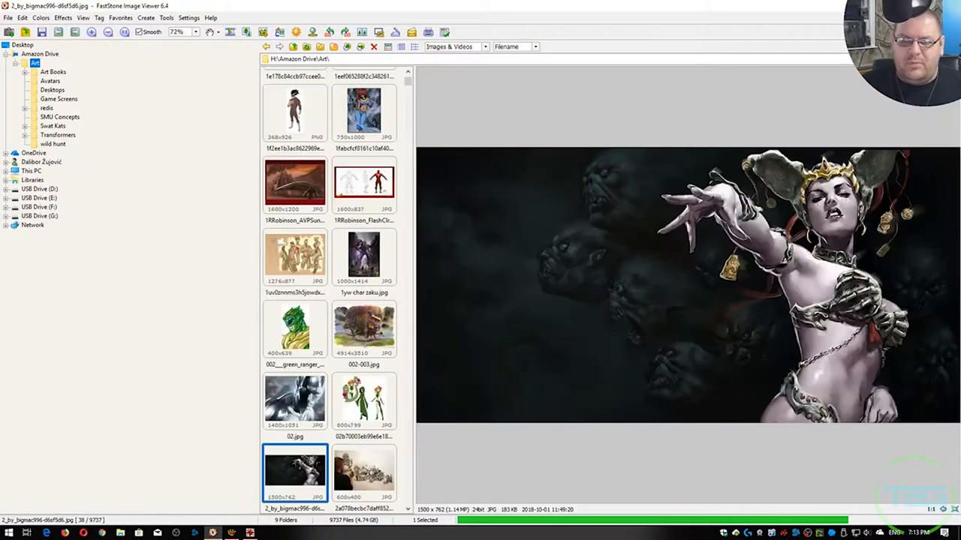
key("Return")
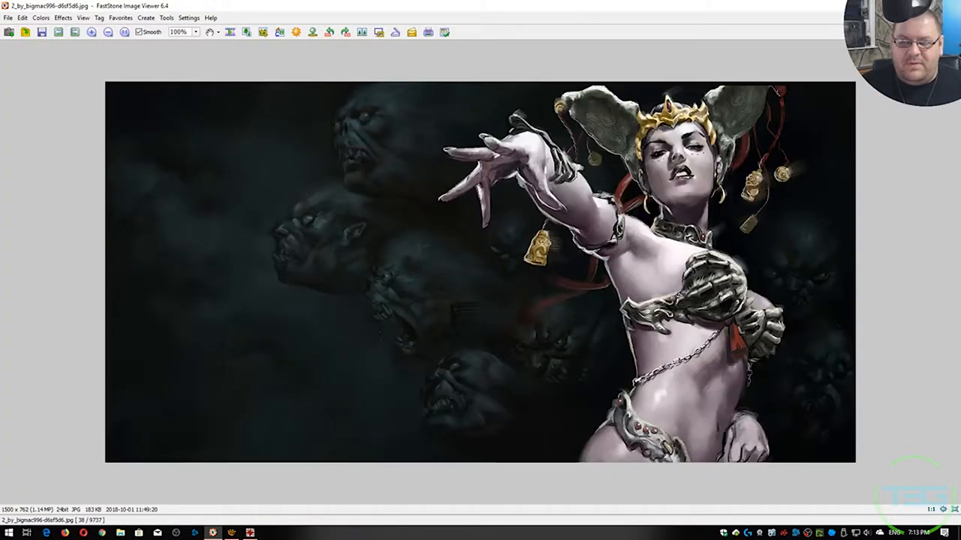
key("Return")
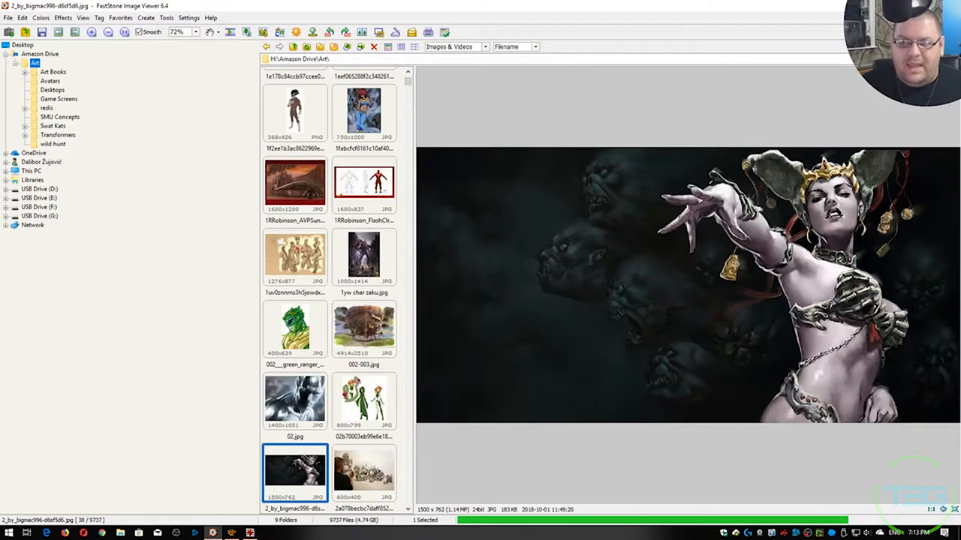
key("ctrl+Return")
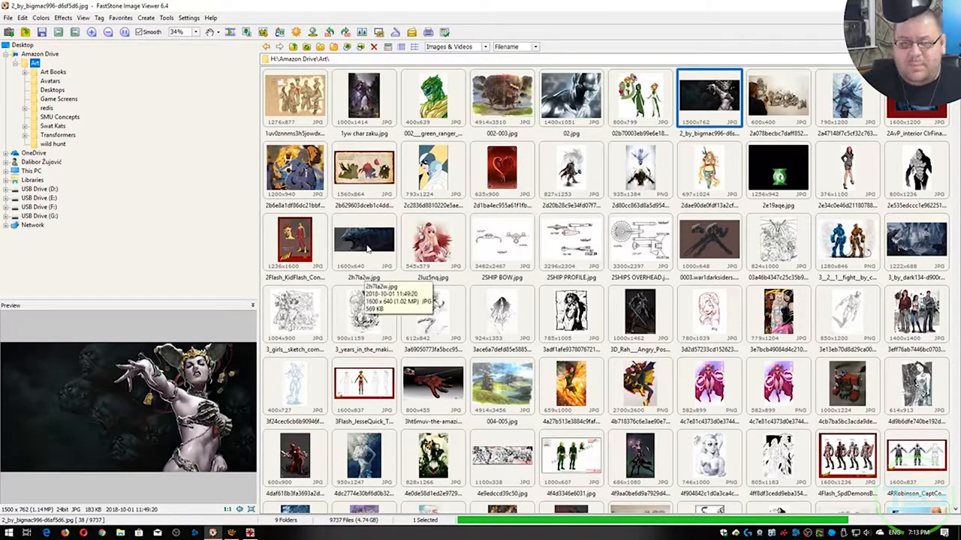
left_click(486, 47)
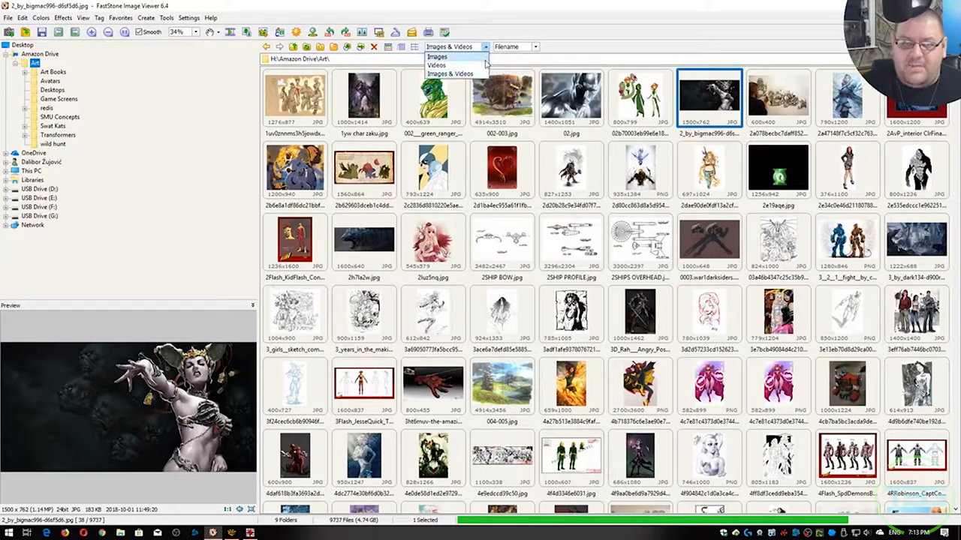
left_click(451, 74)
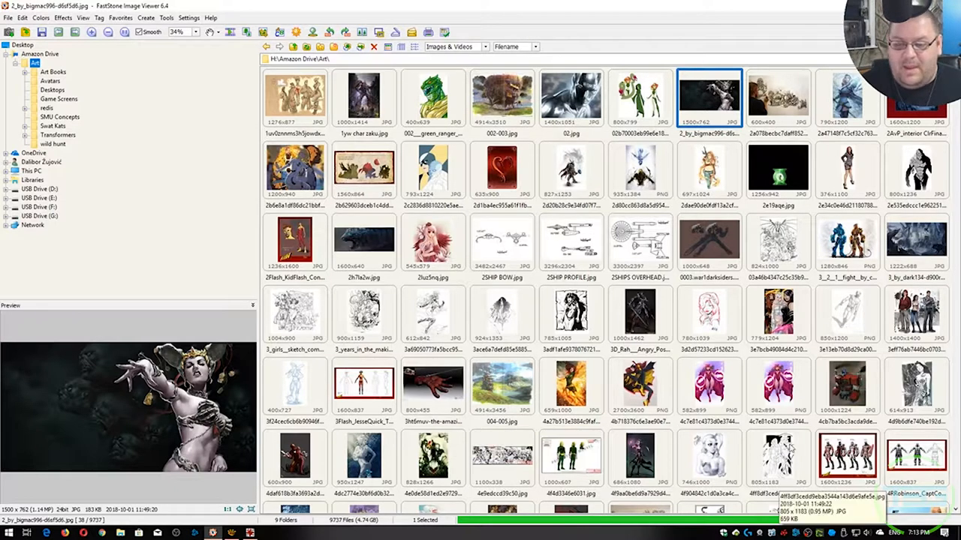
Delete the duplicate '(2).png' sorceress image, cancelling the first confirmation before deleting it.
left_click(717, 386)
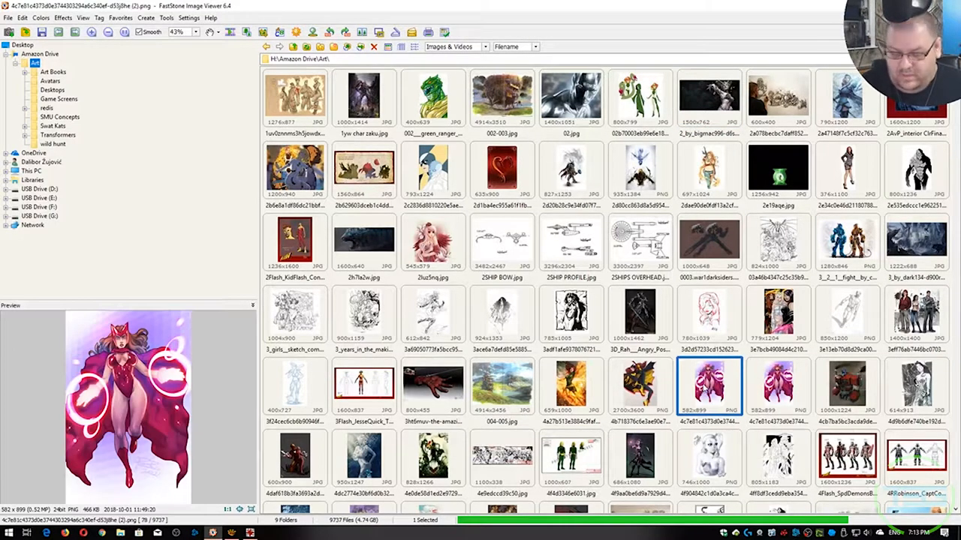
key("Delete")
left_click(557, 279)
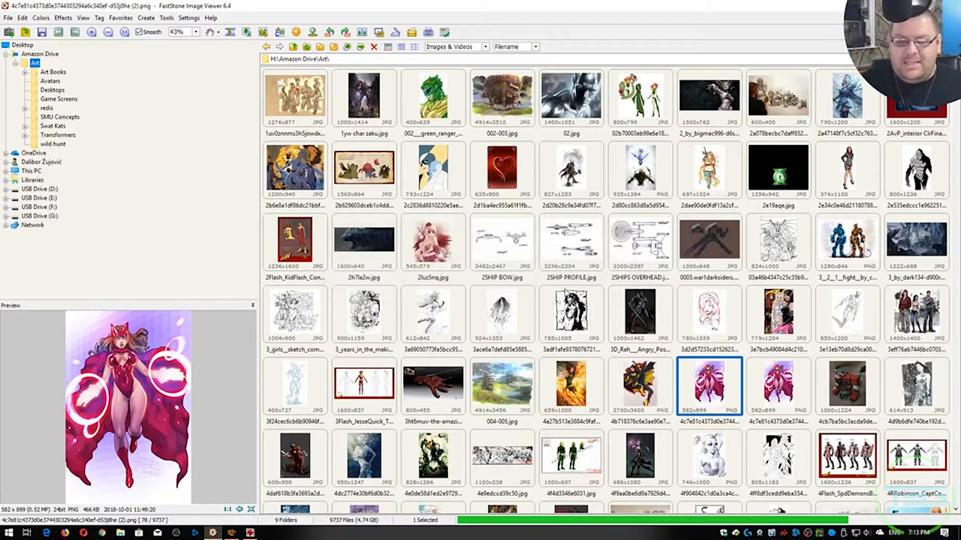
left_click(567, 312)
scroll(571, 346, "down", 3)
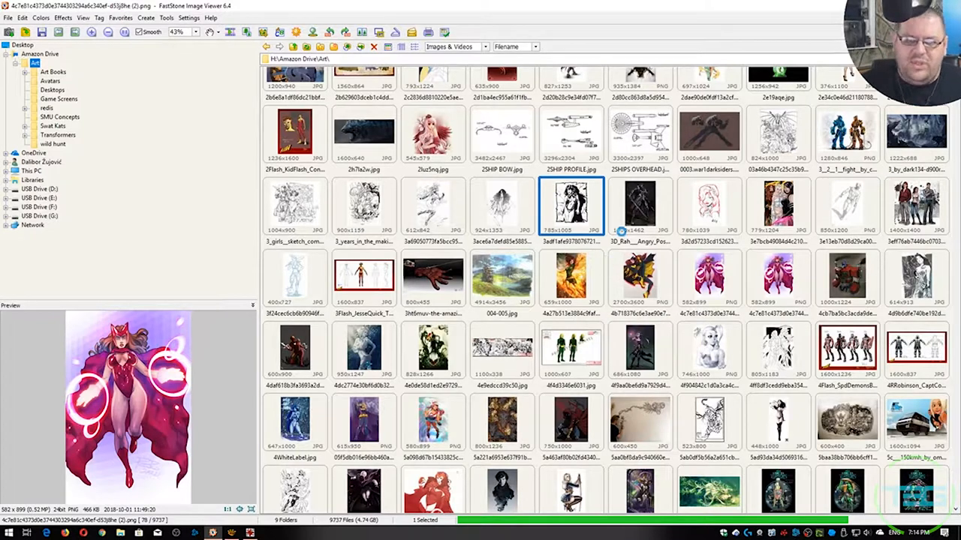
mouse_move(778, 347)
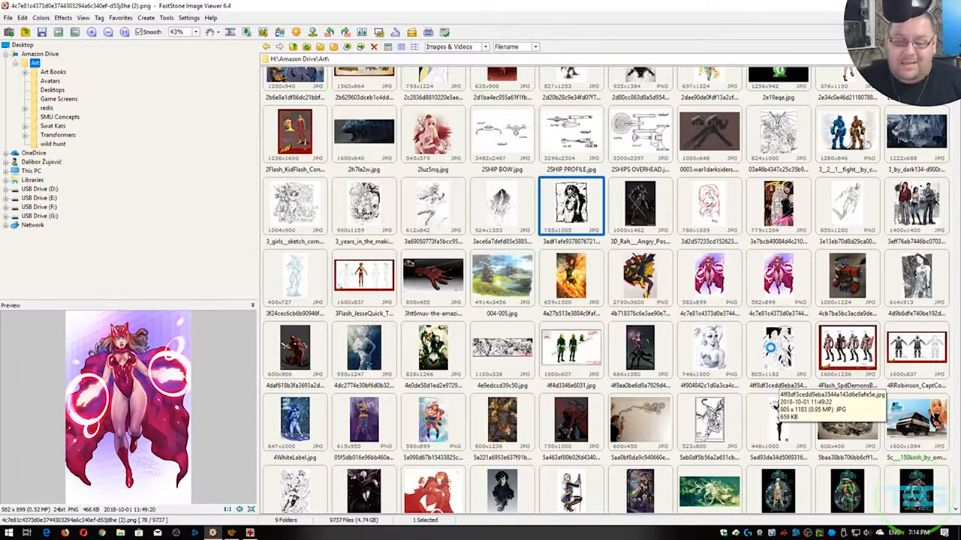
key("Delete")
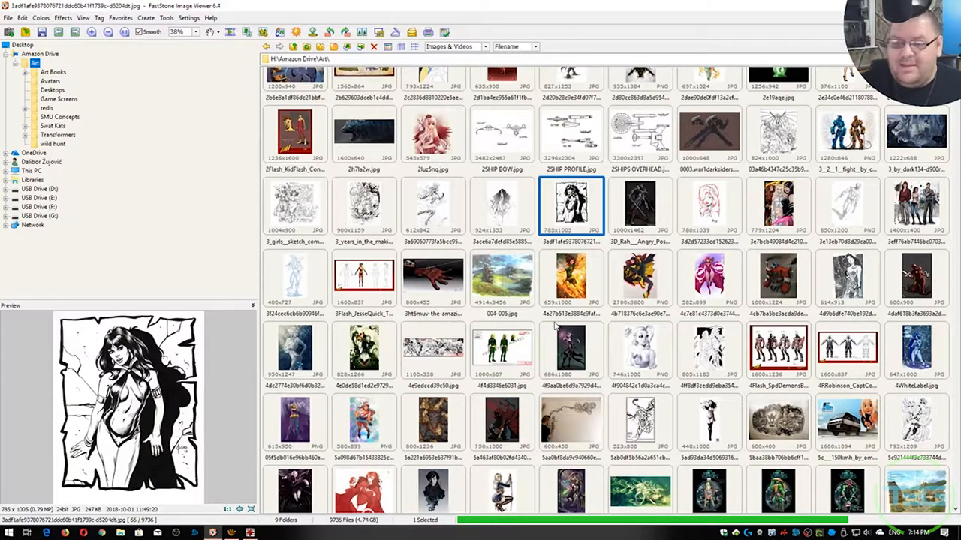
scroll(578, 309, "down", 5)
scroll(578, 309, "down", 5)
scroll(579, 315, "down", 5)
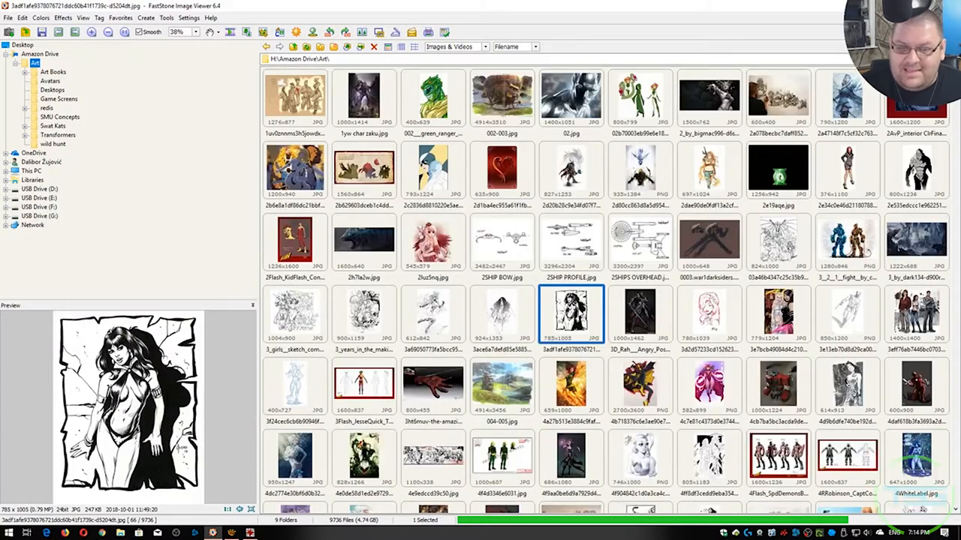
scroll(581, 322, "down", 5)
scroll(583, 328, "down", 5)
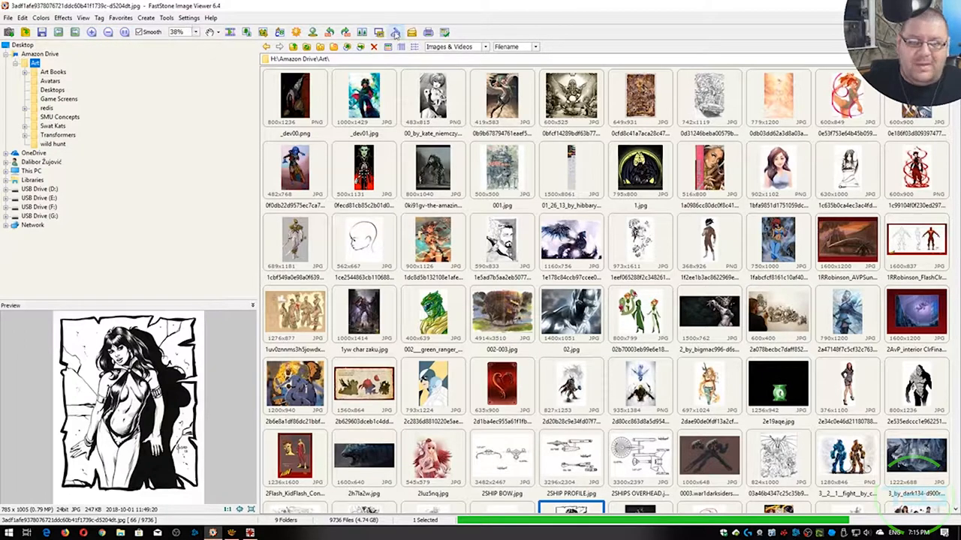
Select the golden cityscape and winged sepia idol artworks and compare them side by side.
left_click(361, 34)
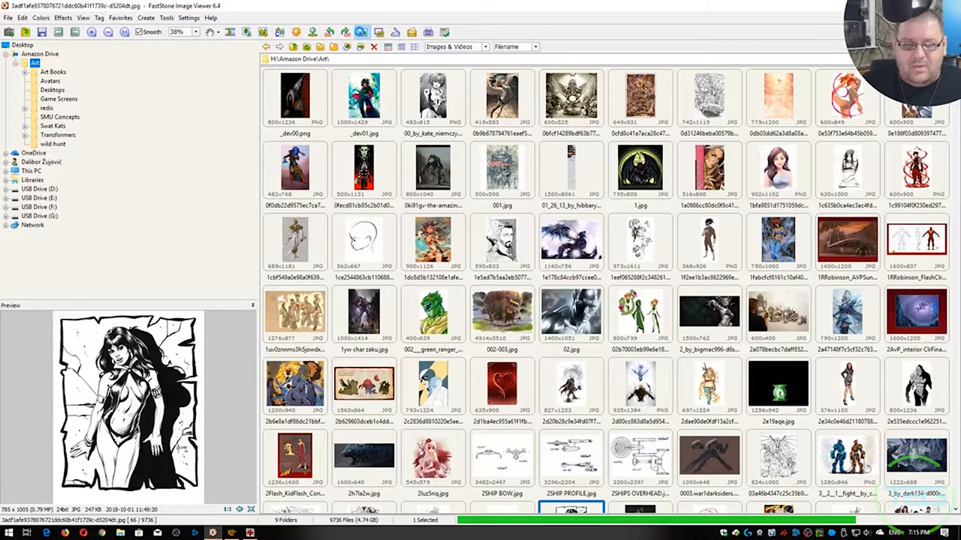
left_click(478, 300)
left_click(640, 97)
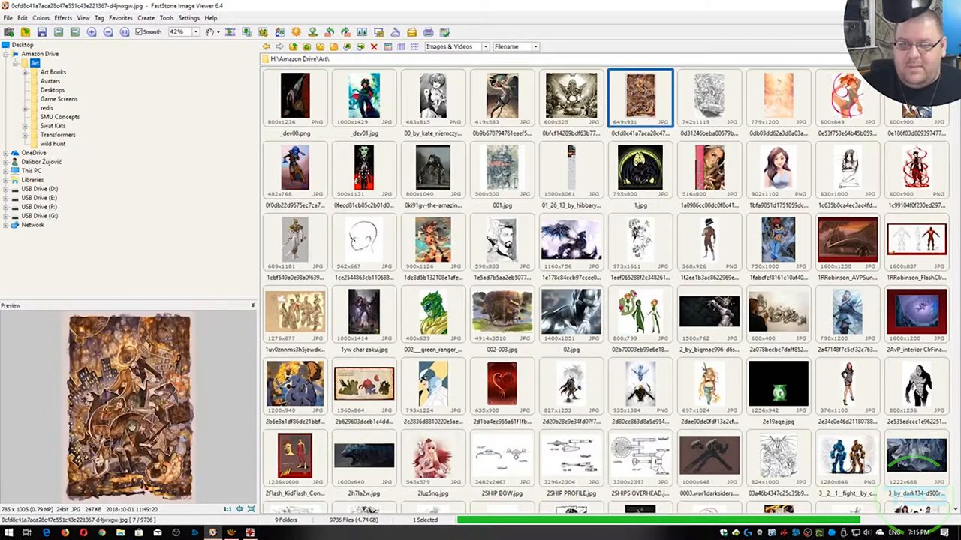
left_click(571, 96, "ctrl")
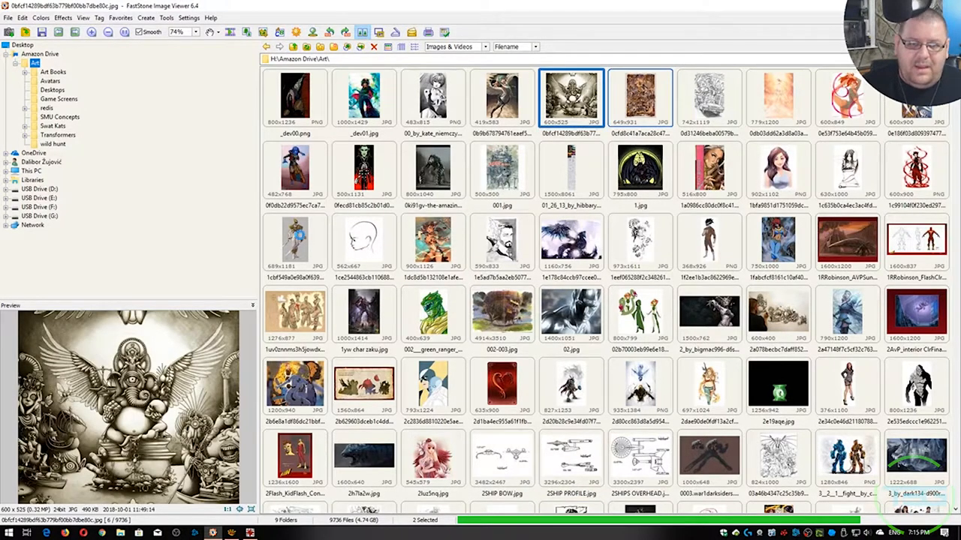
left_click(361, 34)
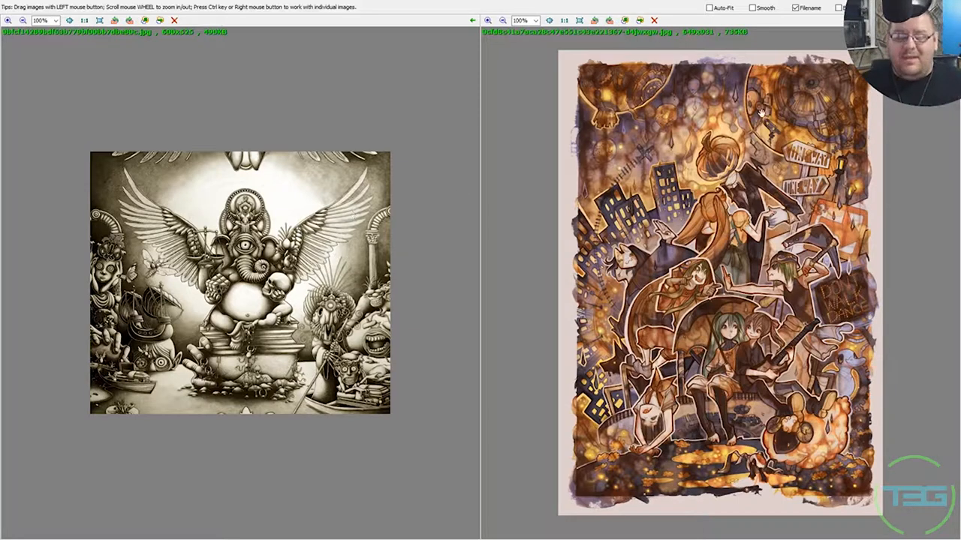
Close the comparison and return to the desktop with Win+D.
key("Escape")
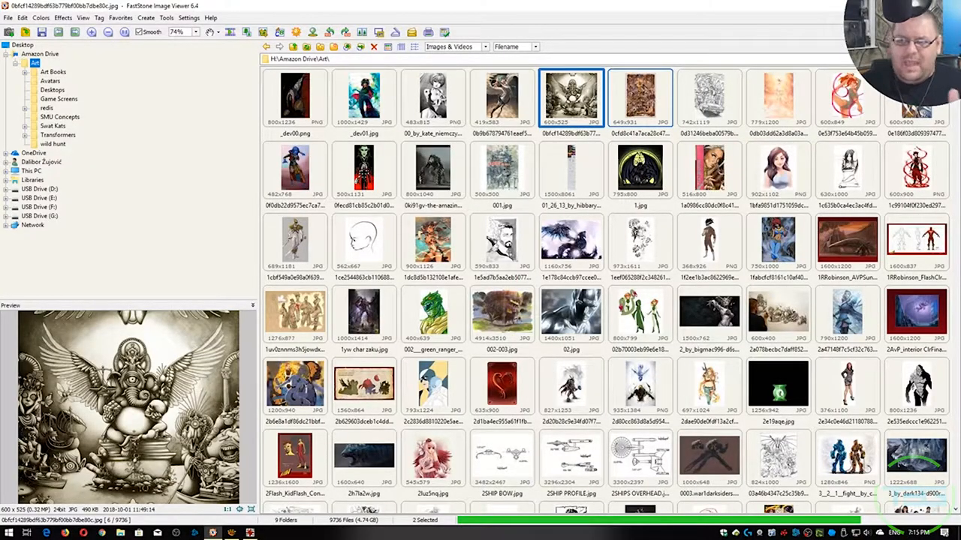
key("super+d")
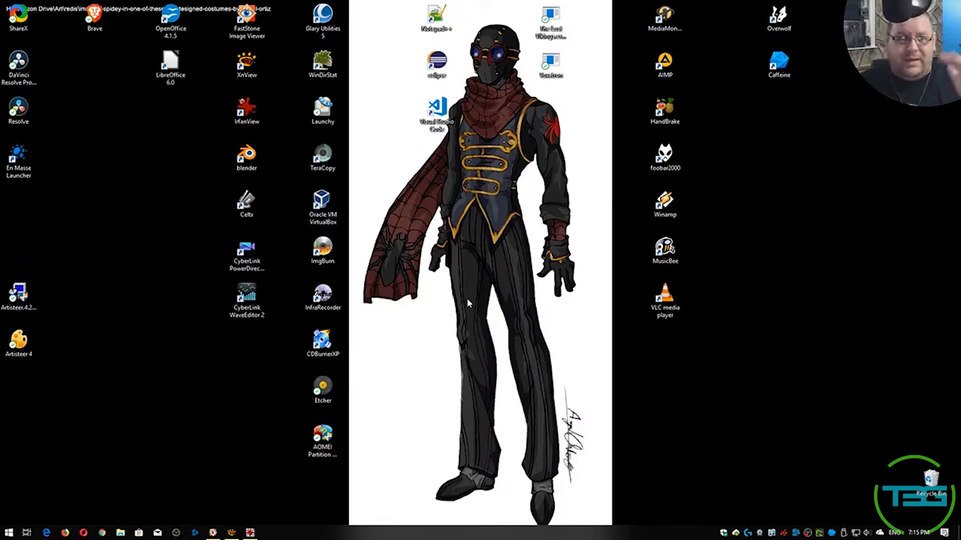
Launch XnView from the taskbar onto the Art folder.
left_click(231, 533)
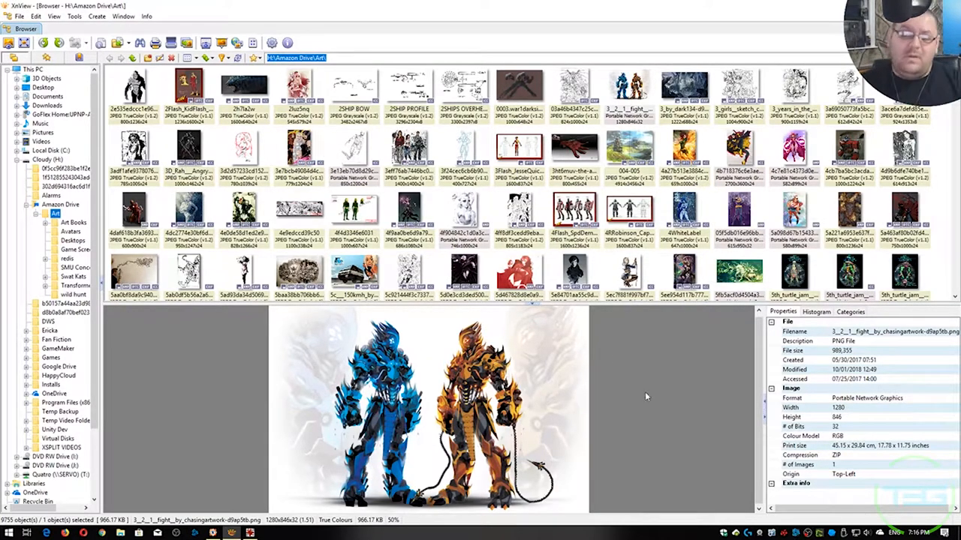
Widen the file properties panel and preview the masked cartoon and red-flamed character images.
left_click_drag(762, 417, 615, 413)
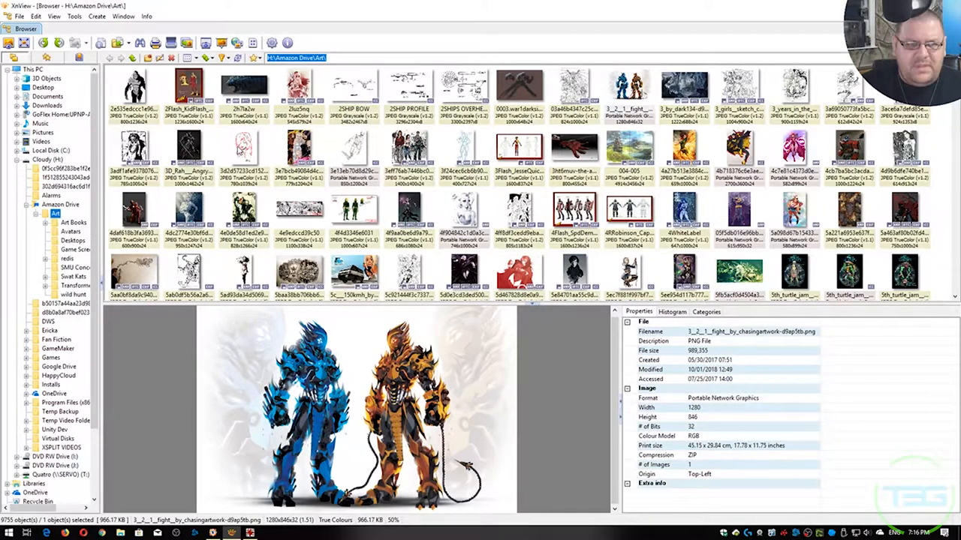
scroll(480, 195, "down", 10)
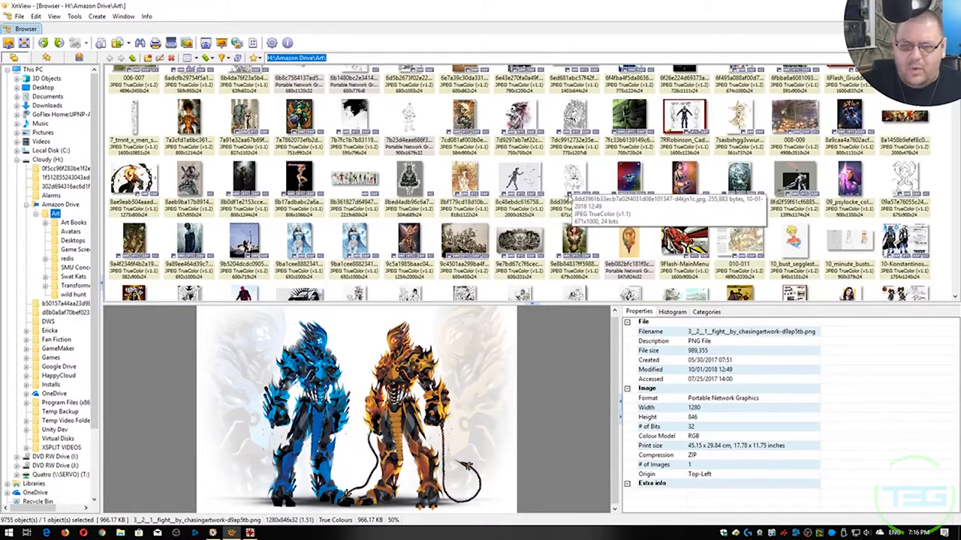
scroll(526, 195, "down", 5)
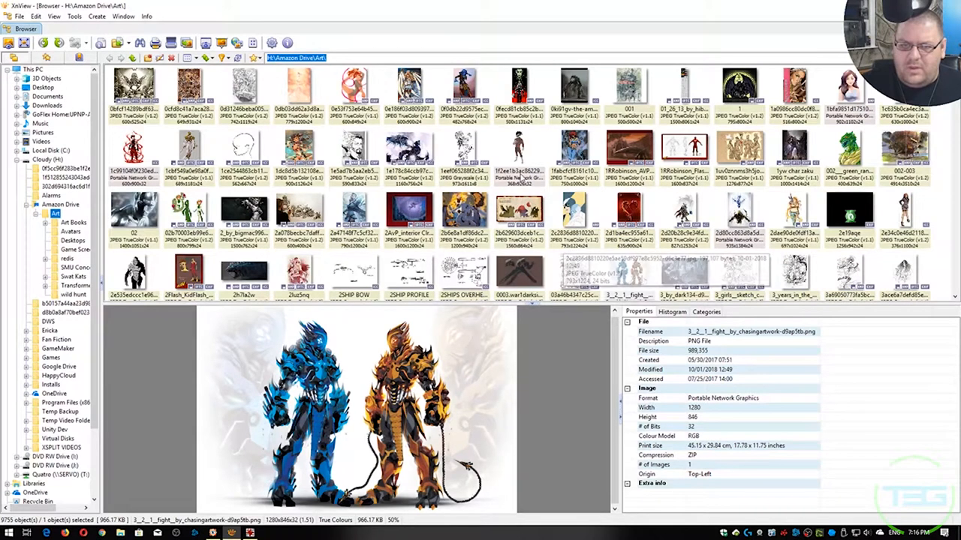
left_click(518, 154)
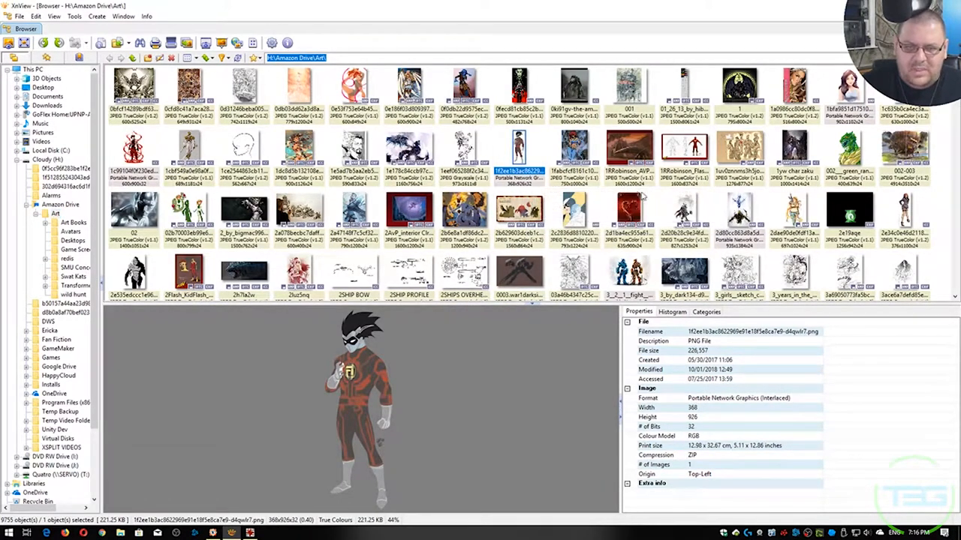
left_click(133, 150)
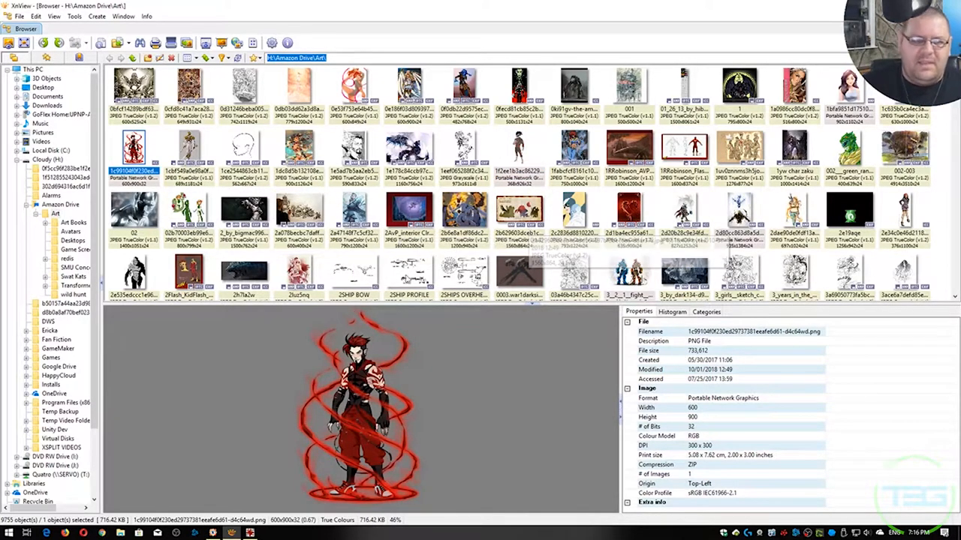
scroll(300, 209, "down", 3)
scroll(300, 209, "down", 2)
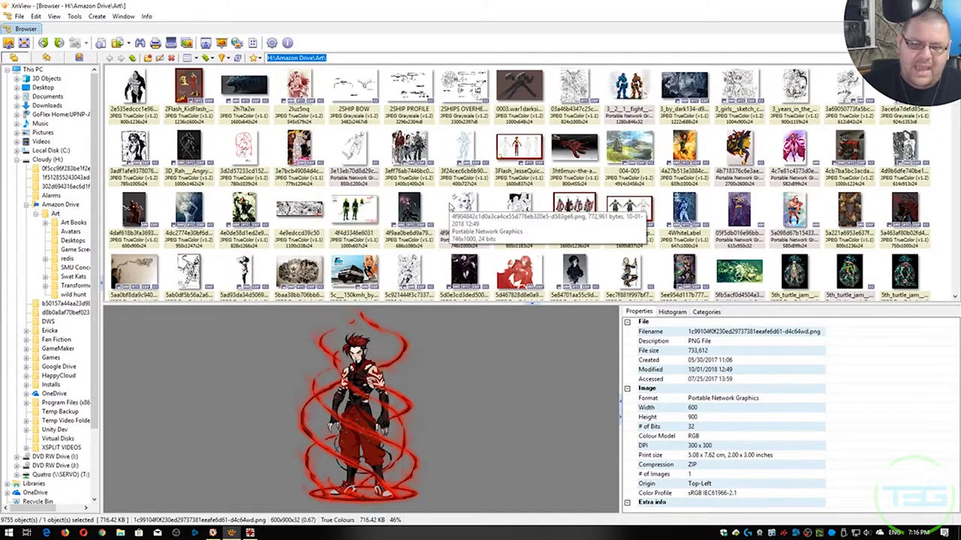
scroll(451, 211, "down", 3)
scroll(481, 221, "up", 3)
scroll(480, 222, "up", 3)
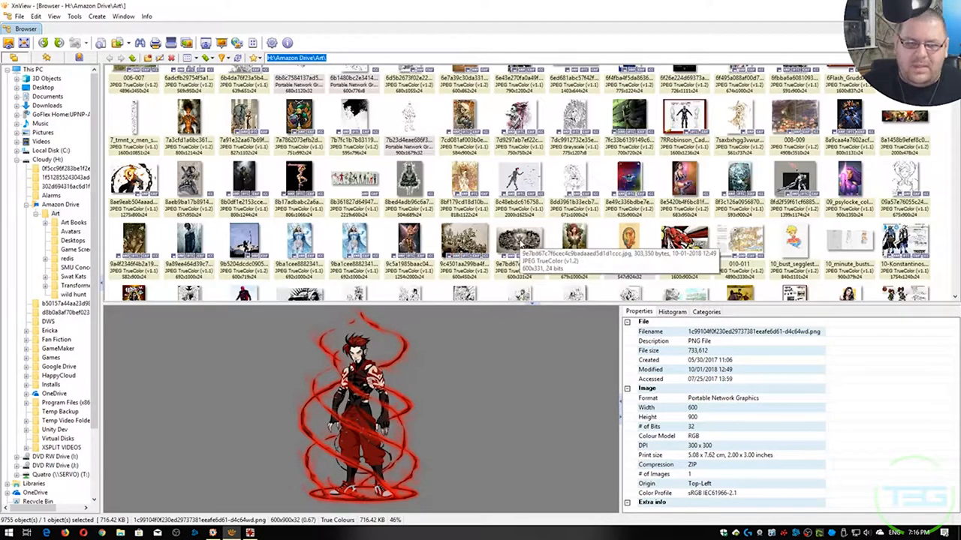
scroll(675, 211, "up", 5)
left_click(675, 210)
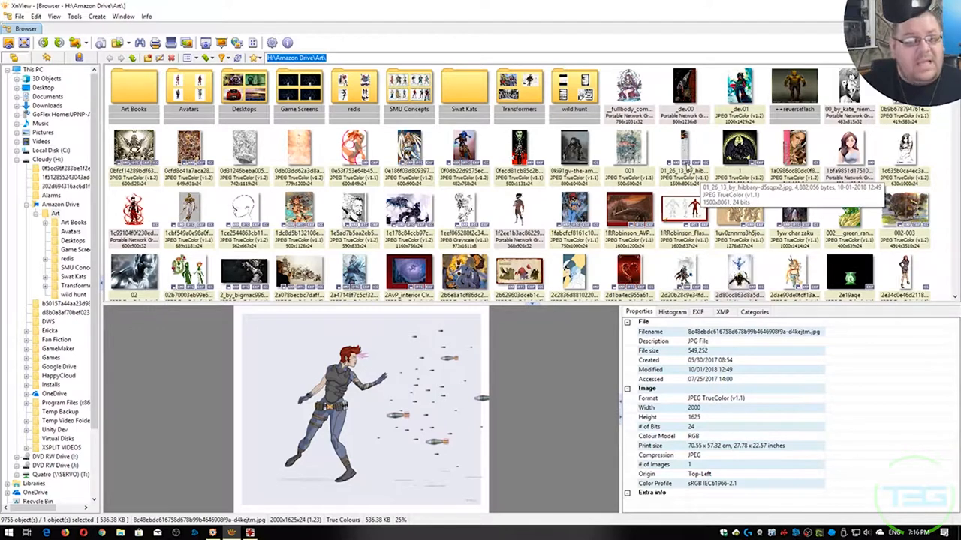
scroll(672, 184, "down", 3)
scroll(672, 184, "down", 3)
Preview the fiery-haired woman and woman in red, ending on the masked cartoon character.
left_click(662, 196)
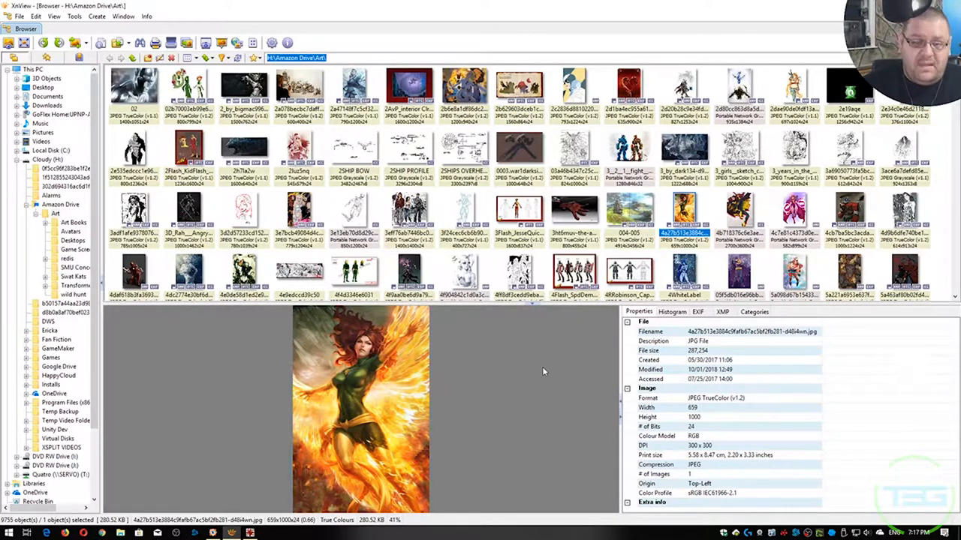
scroll(685, 212, "up", 5)
left_click(684, 212)
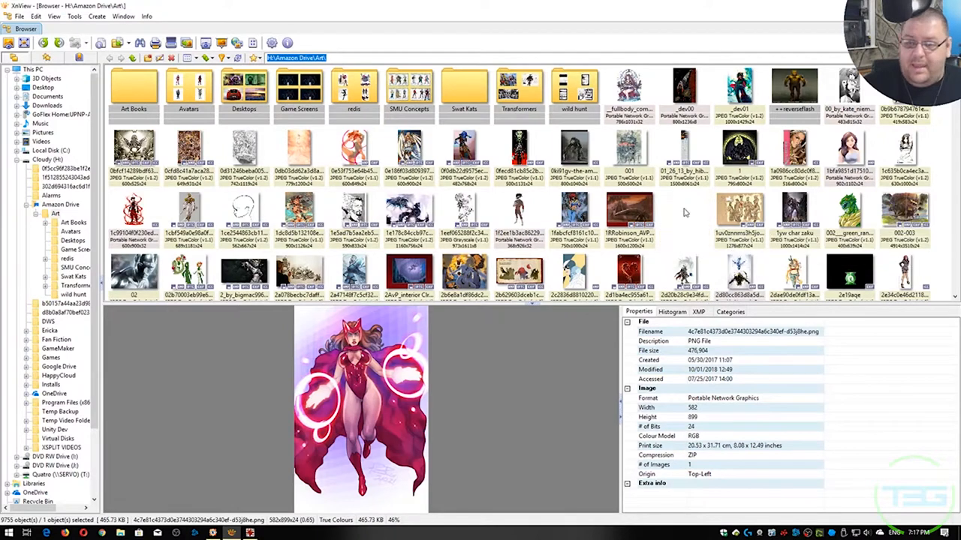
left_click(685, 212)
left_click(518, 210)
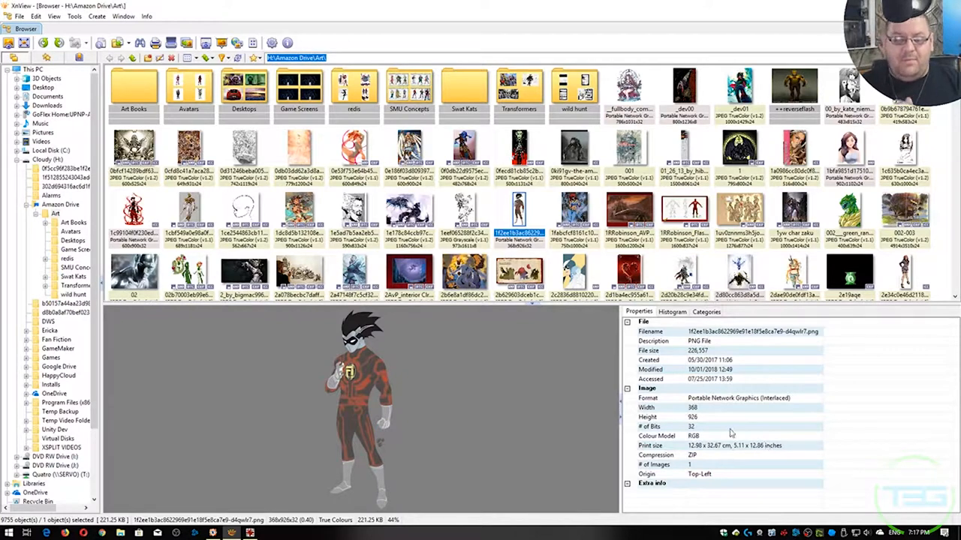
Switch the info panel from Properties through Histogram to the Categories list.
left_click(636, 449)
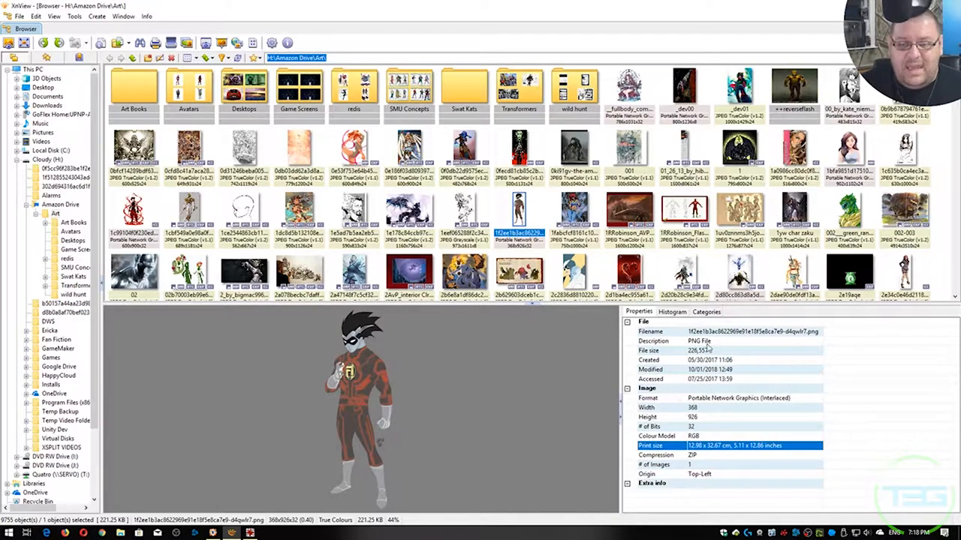
left_click(672, 312)
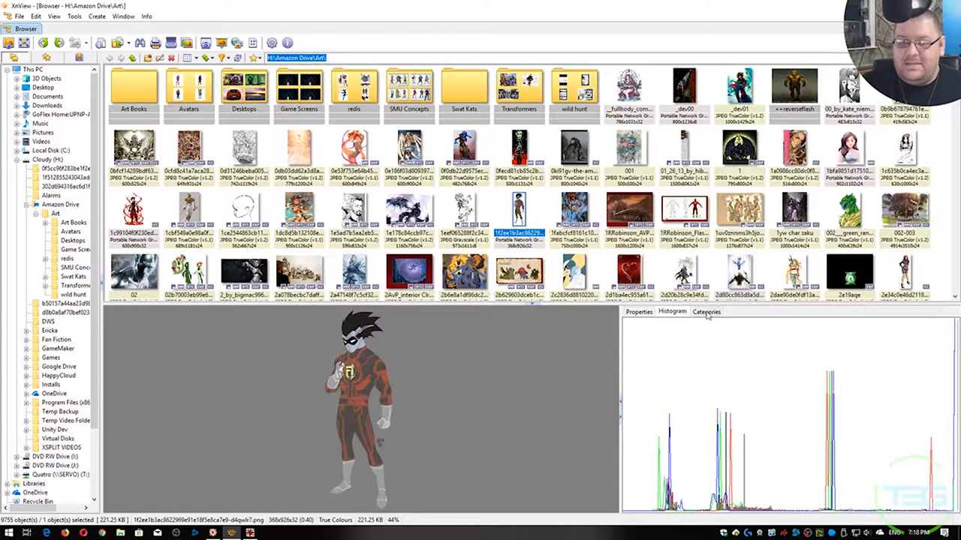
left_click(704, 313)
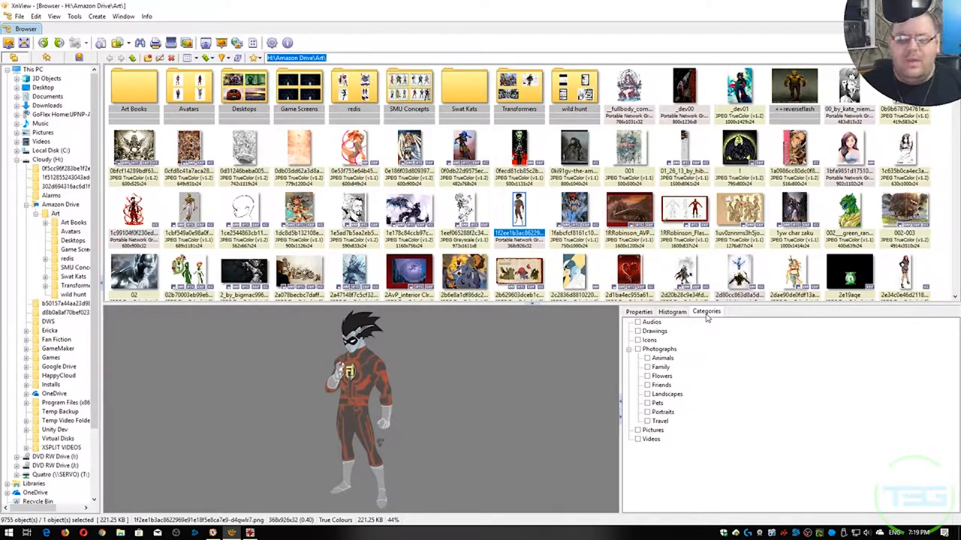
Tag the masked character image as Animals and switch the side panel to categories.
left_click(647, 358)
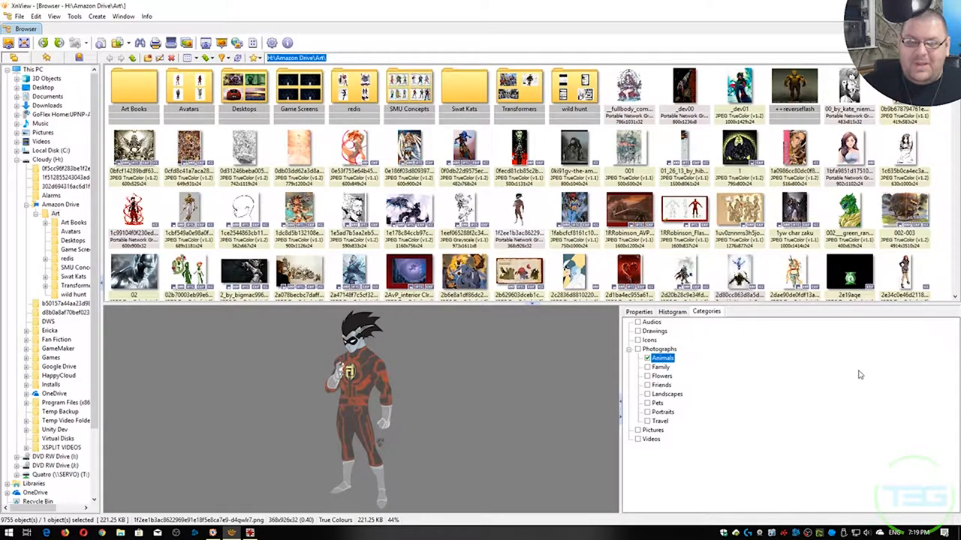
left_click(409, 90)
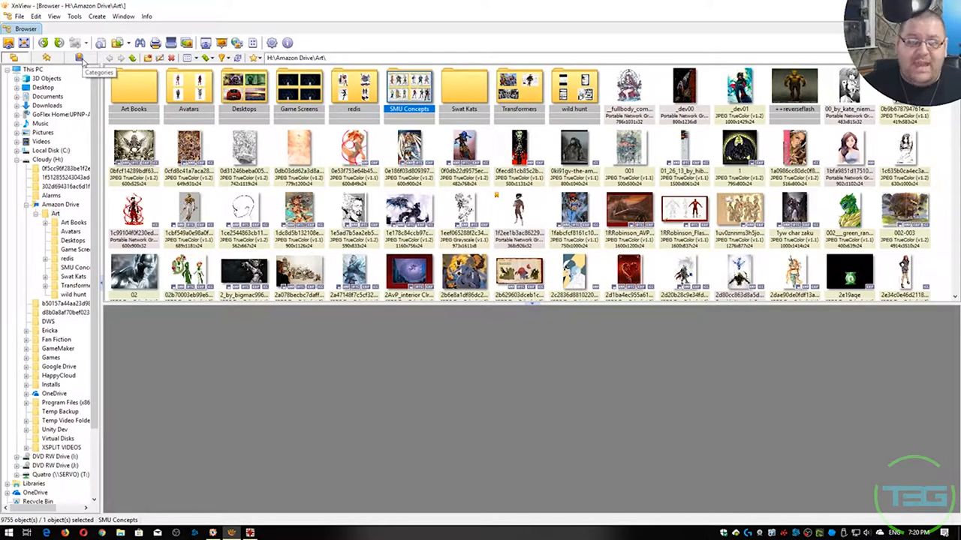
left_click(81, 58)
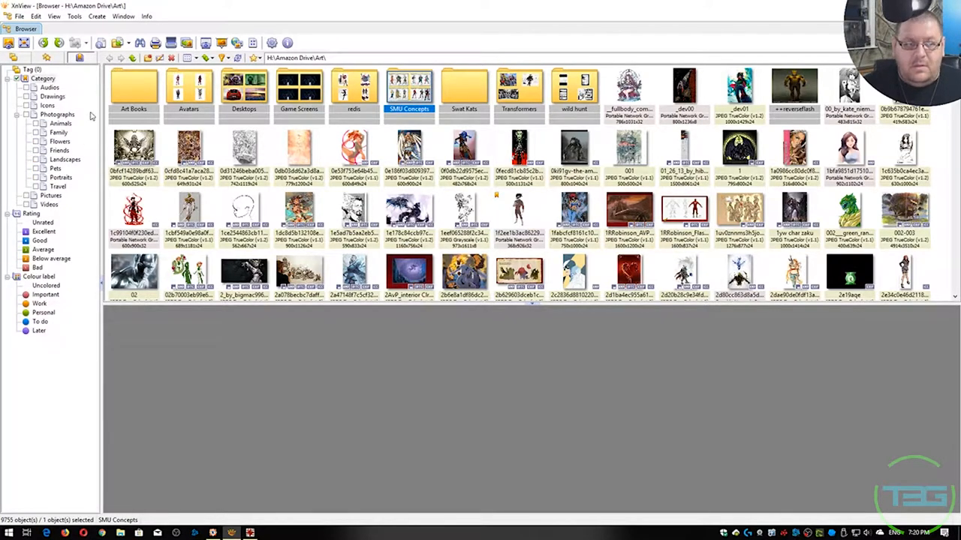
Filter the browser to the Animals category, select its single image, and return to the folder tree.
left_click(60, 123)
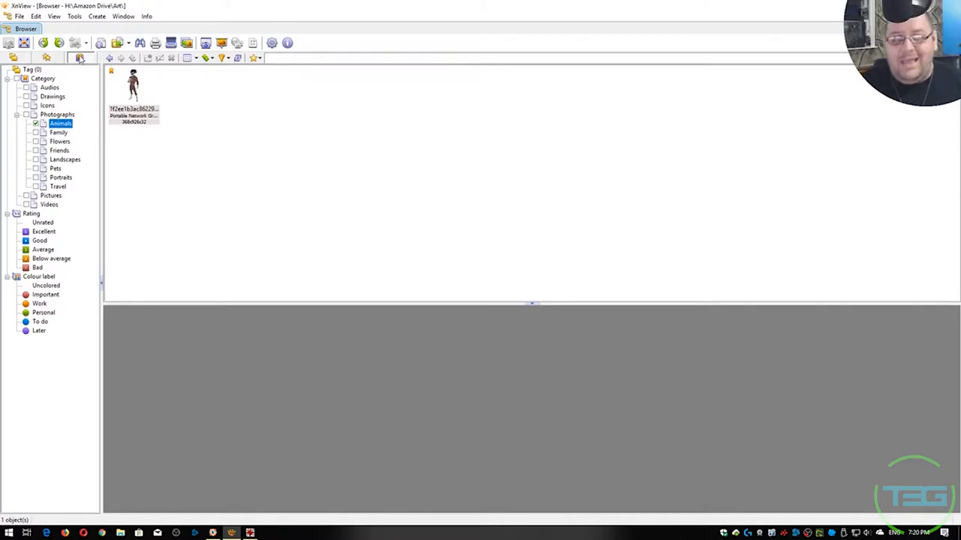
left_click(88, 66)
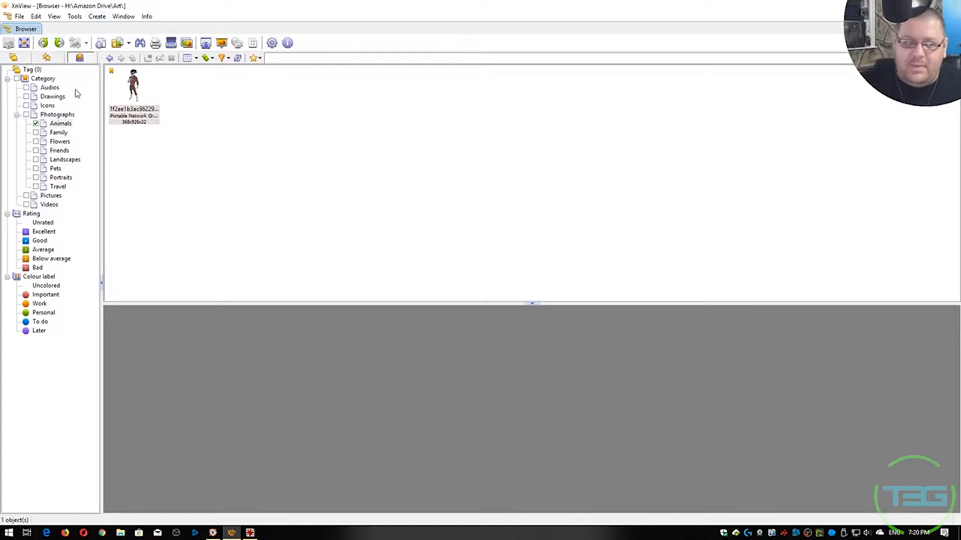
left_click(118, 83)
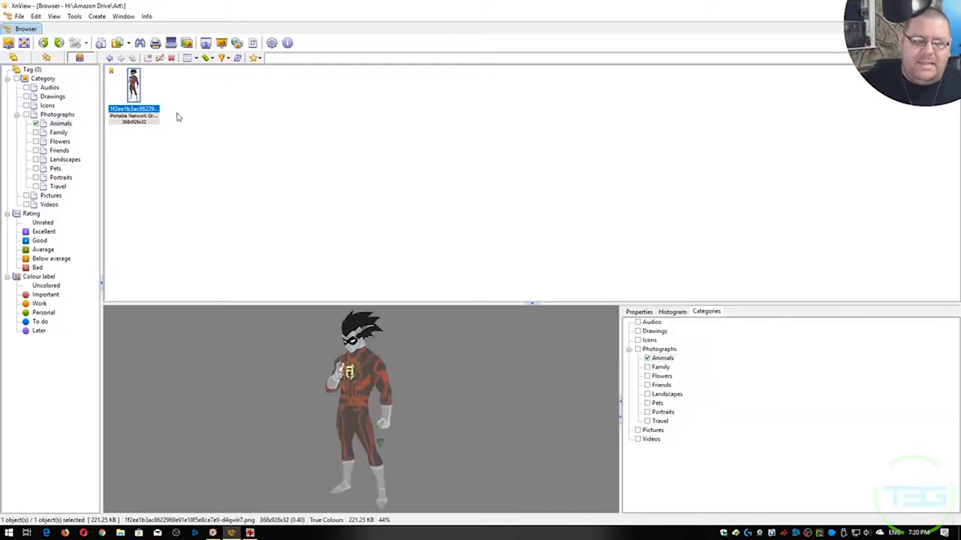
left_click(13, 58)
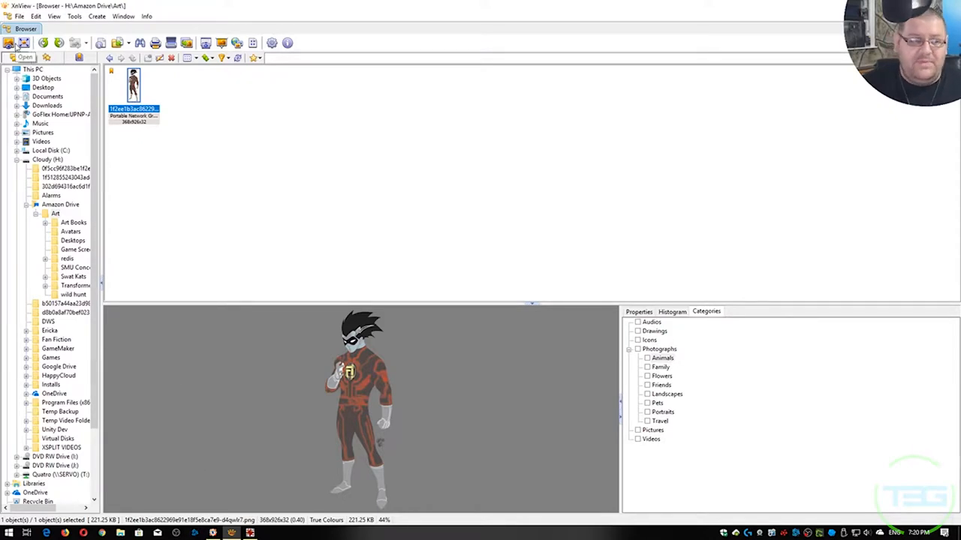
View the masked character full size, apply Automatic levels, undo it, and close XnView.
left_click(15, 45)
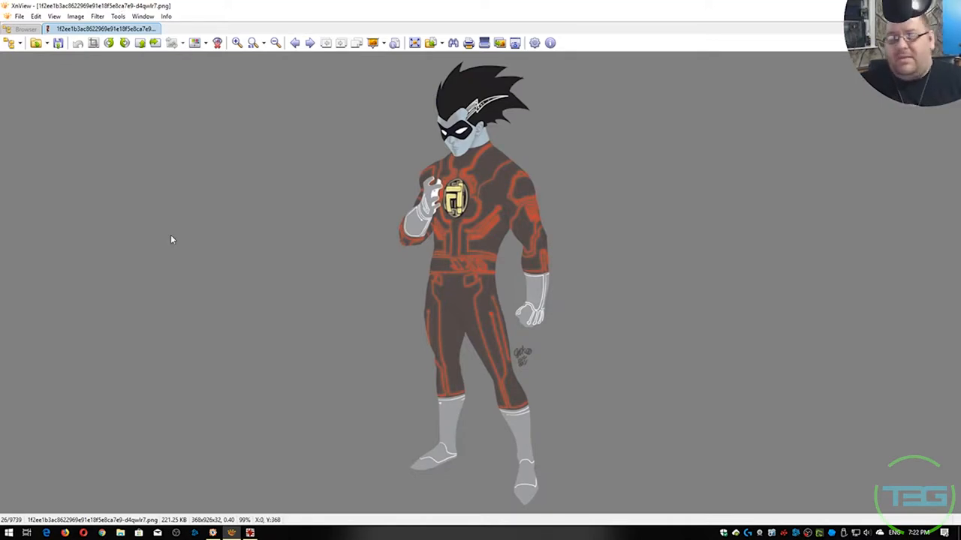
left_click(198, 43)
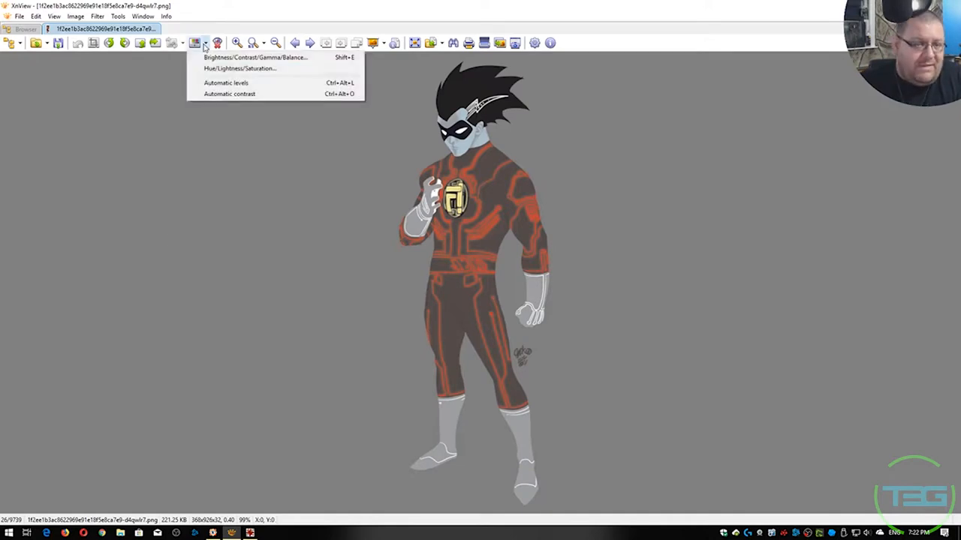
left_click(226, 83)
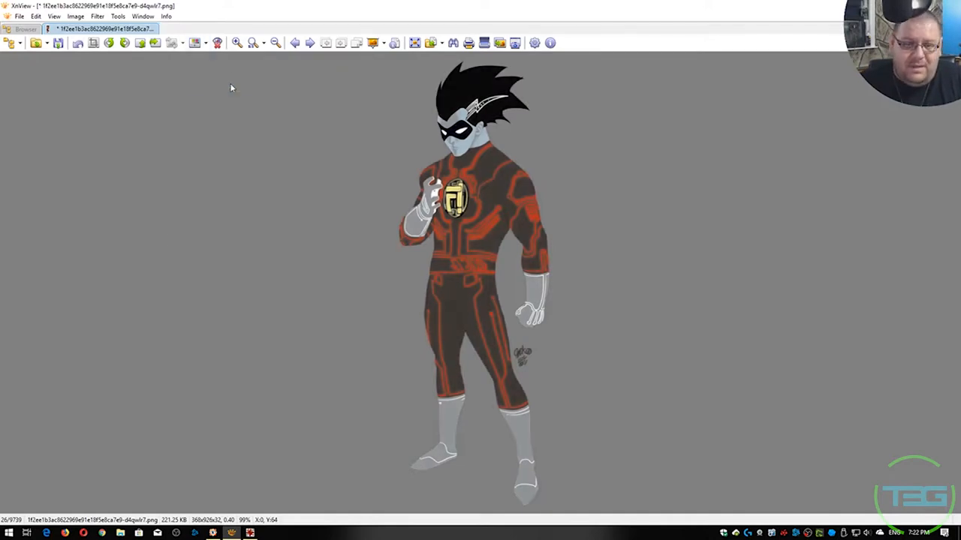
key("ctrl+z")
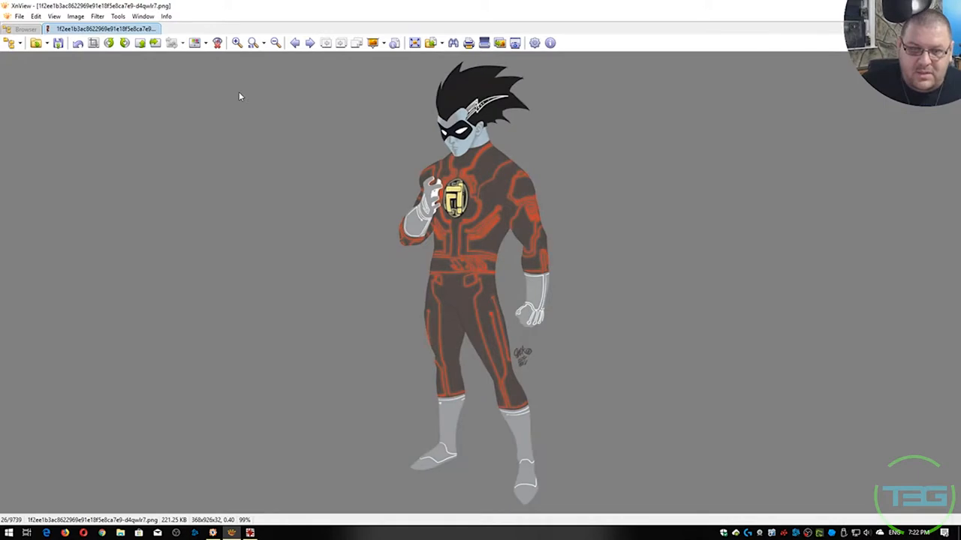
scroll(504, 276, "up", 1)
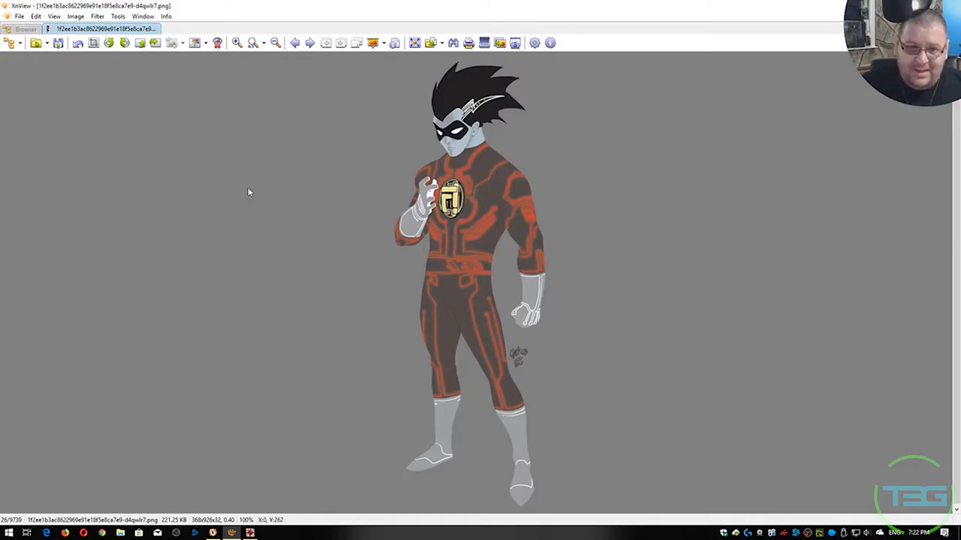
key("Escape")
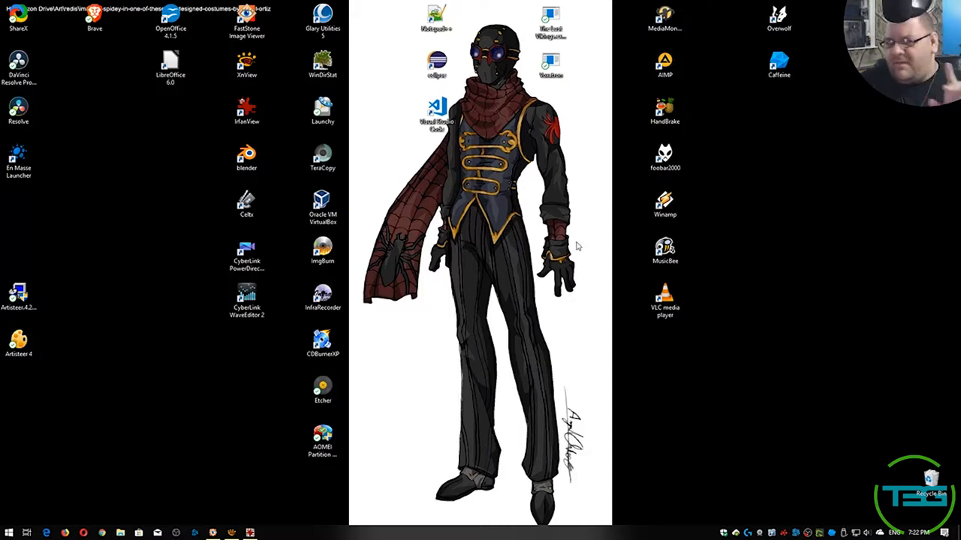
Launch IrfanView on the robot fight image and bring the Art folder's File Explorer window forward.
left_click(250, 533)
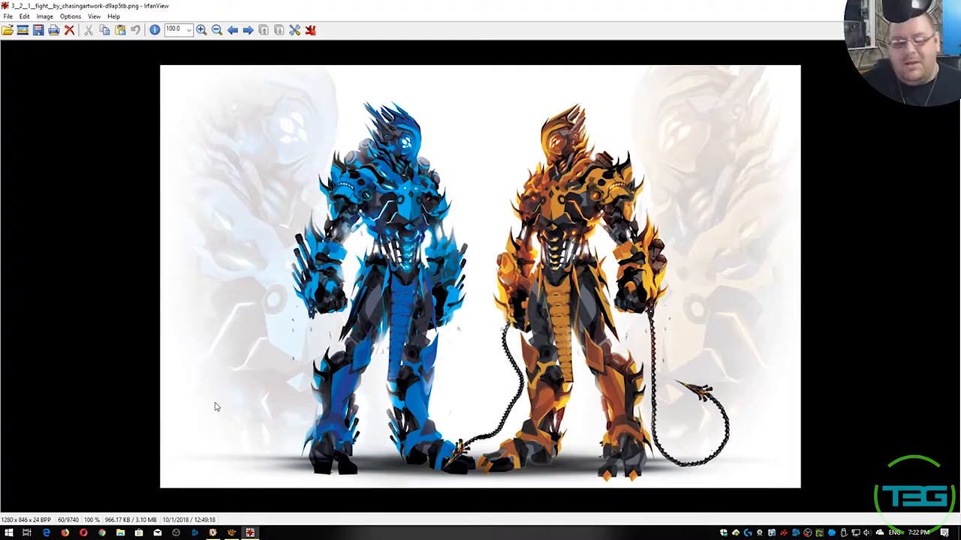
left_click(120, 533)
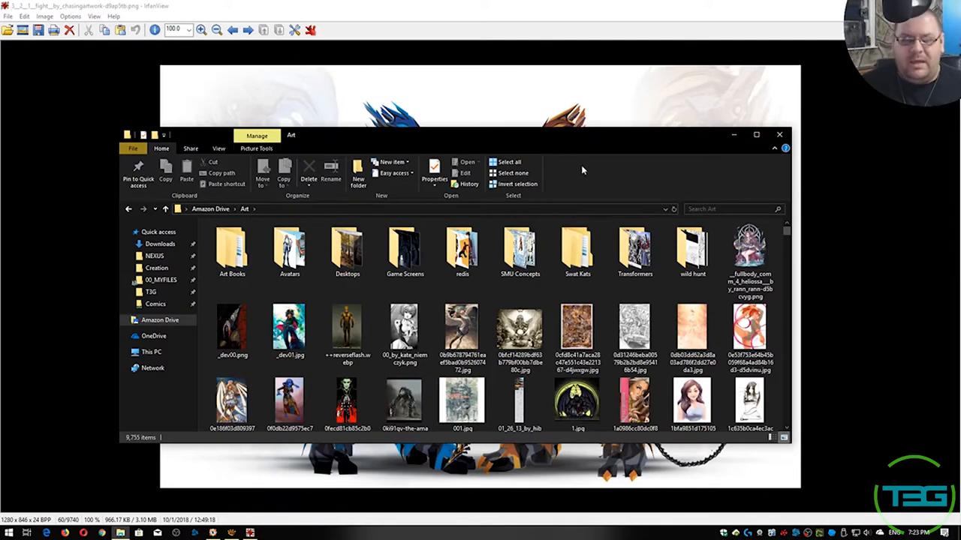
Try opening ++reverseflash.webp directly, dismiss the choose-an-app prompt and close the old IrfanView window.
left_click(347, 330)
double_click(336, 325)
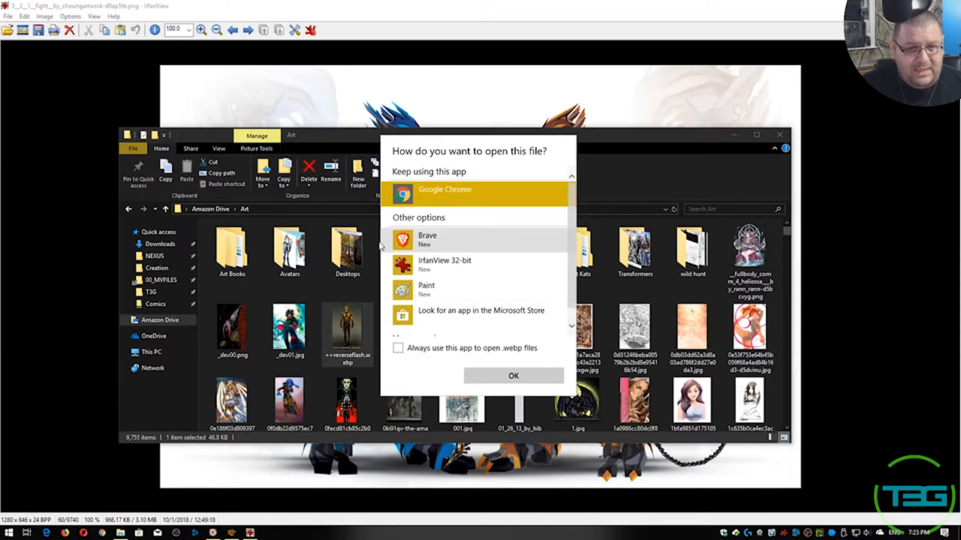
mouse_move(478, 256)
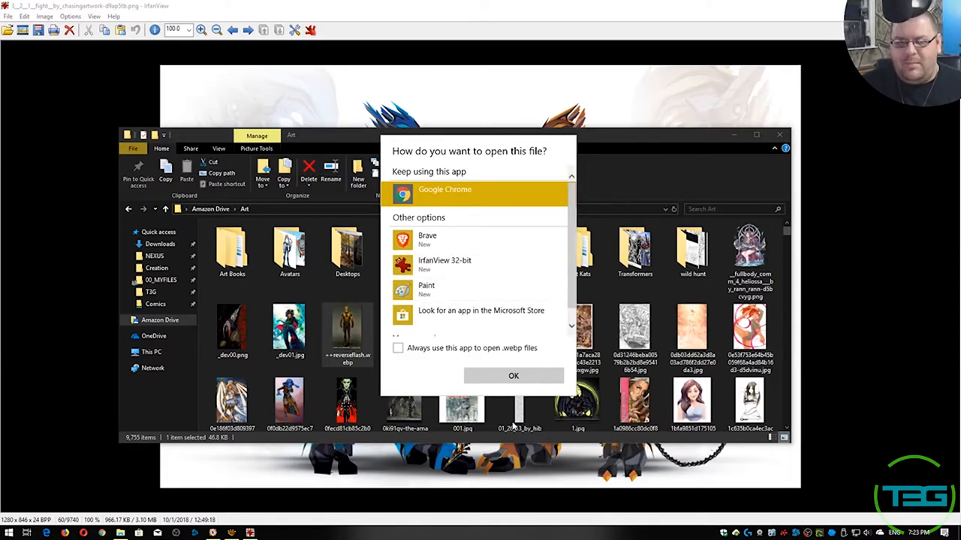
key("Escape")
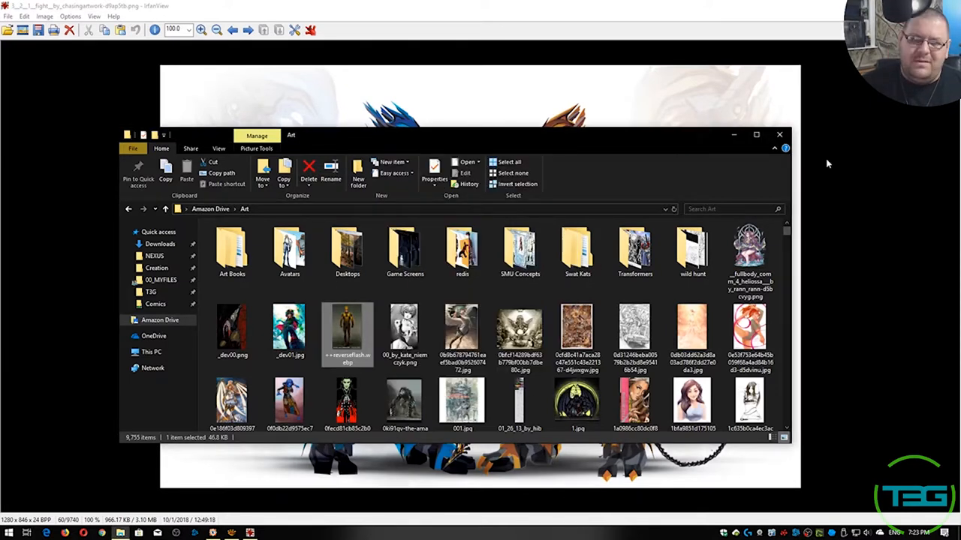
key("Escape")
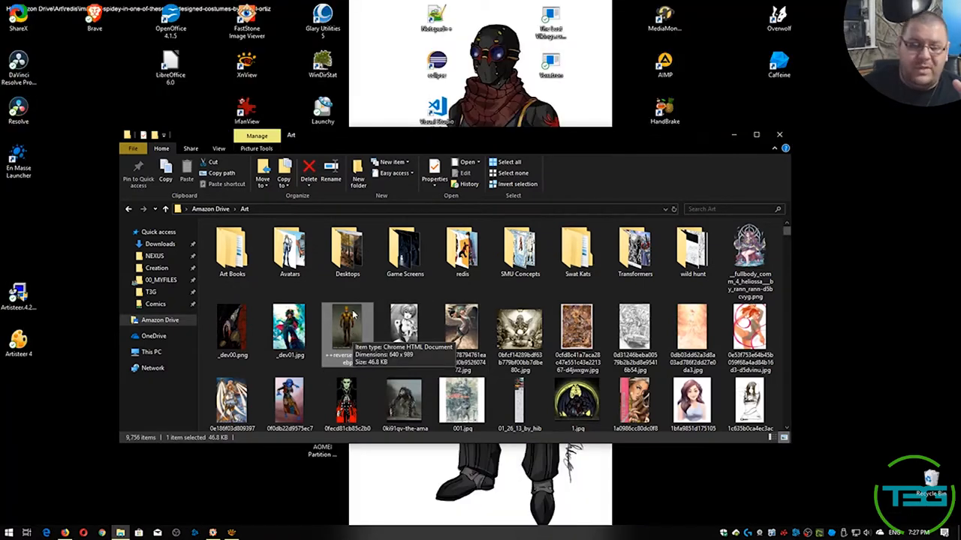
Open ++reverseflash.webp in IrfanView 32-bit from the file's Open with menu.
right_click(345, 324)
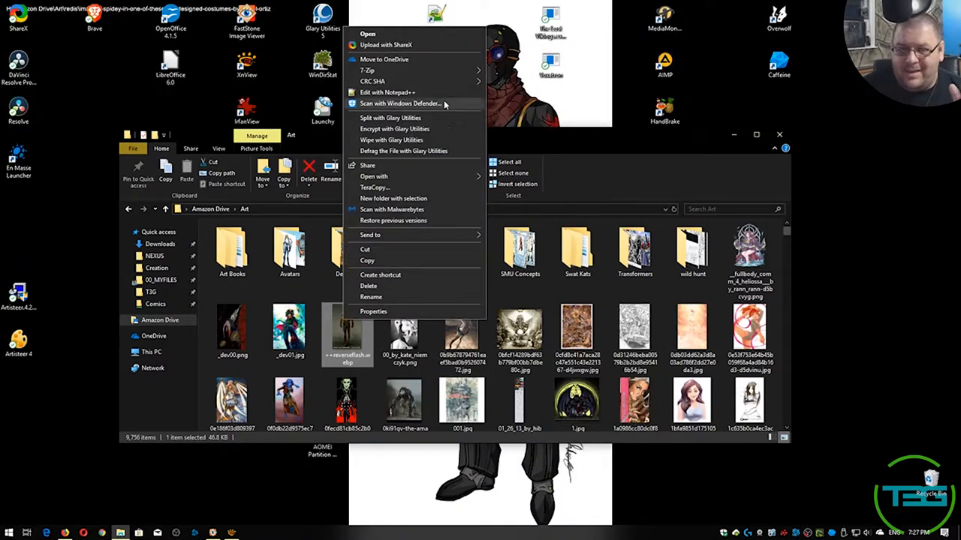
mouse_move(374, 176)
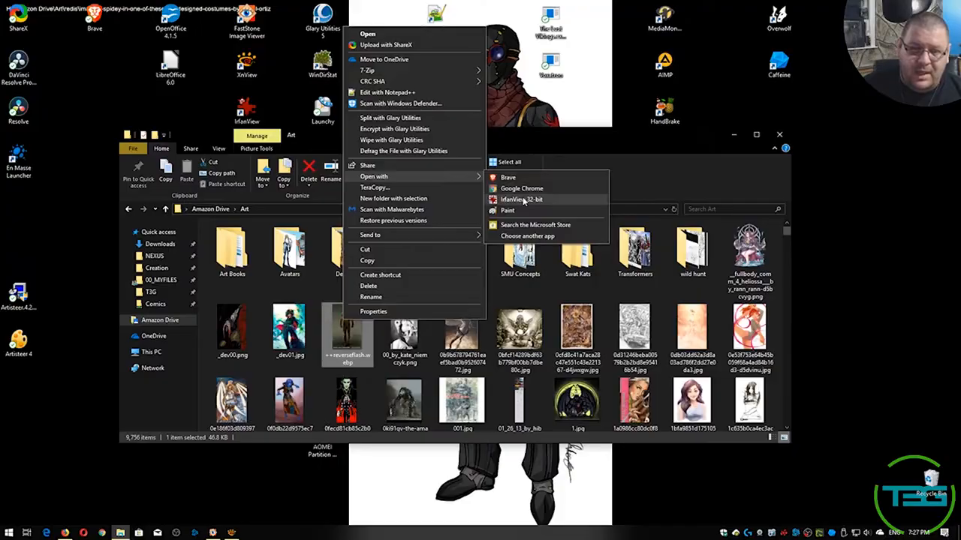
left_click(544, 200)
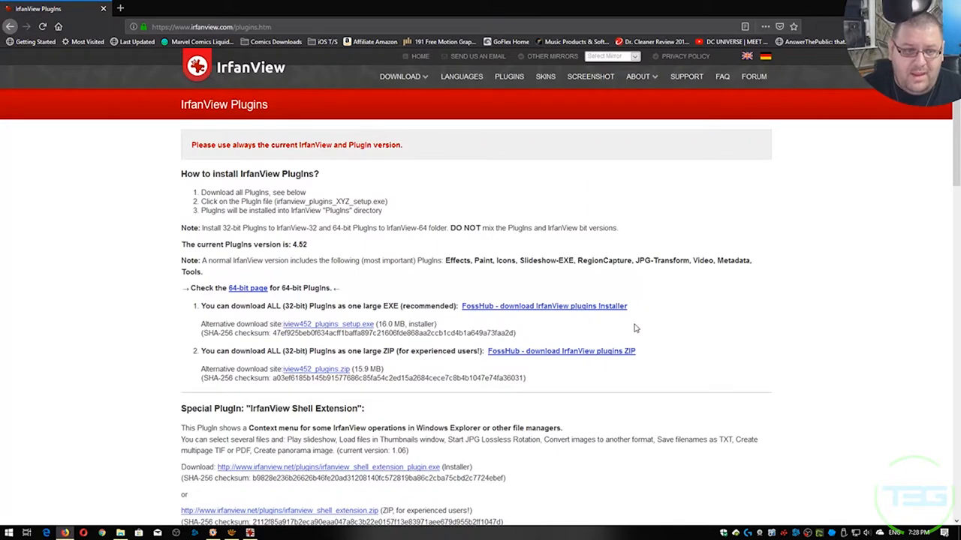
scroll(634, 328, "down", 5)
scroll(634, 328, "down", 4)
scroll(634, 328, "down", 2)
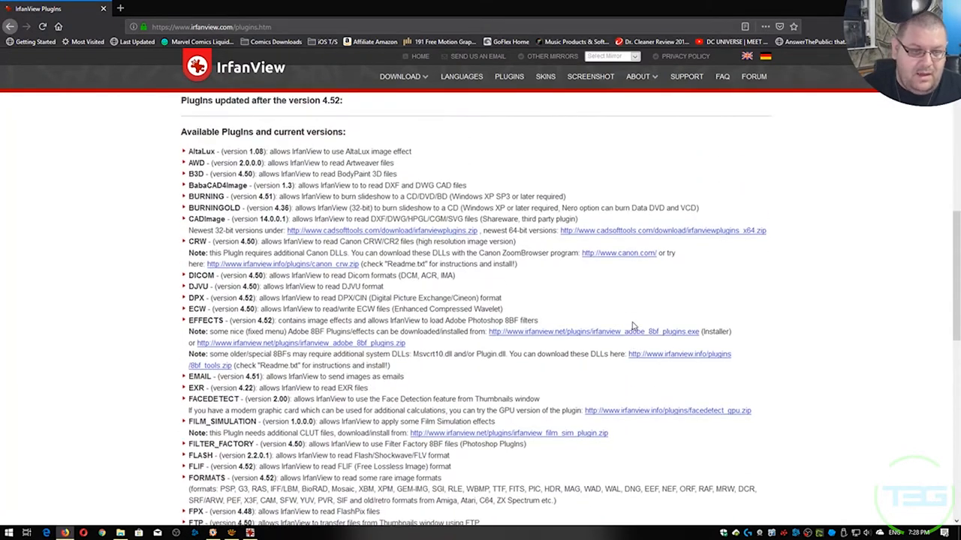
scroll(300, 225, "up", 1)
scroll(171, 177, "down", 3)
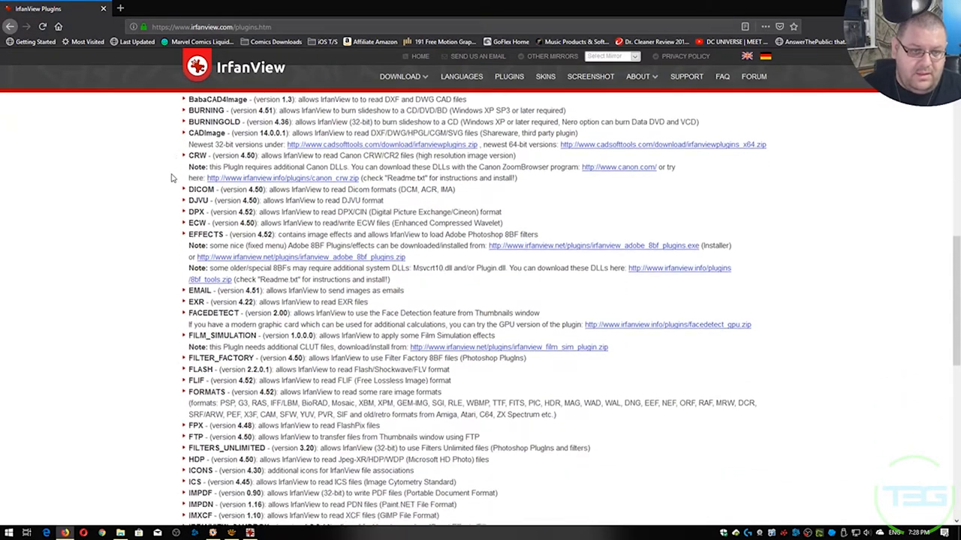
scroll(171, 178, "down", 2)
scroll(171, 178, "down", 2)
scroll(172, 178, "down", 3)
scroll(171, 178, "down", 2)
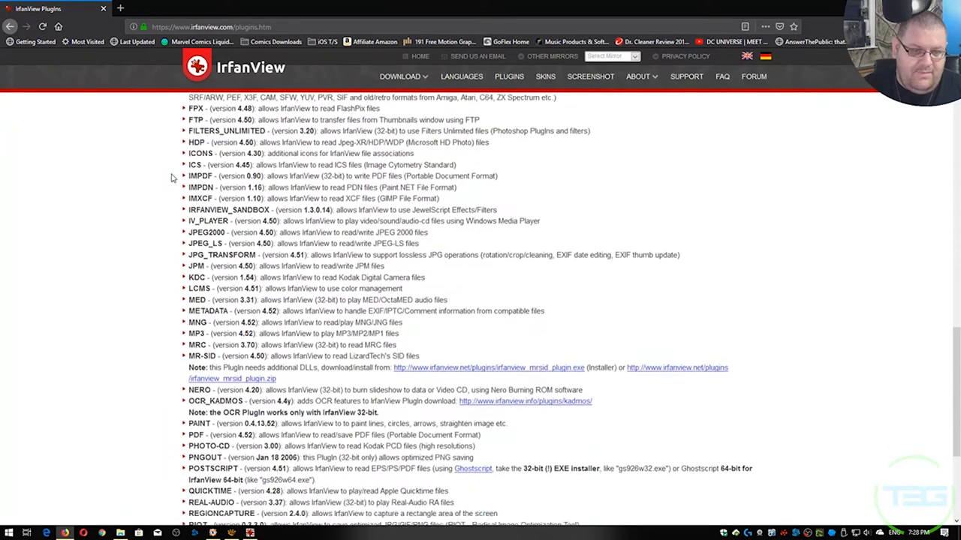
scroll(172, 178, "down", 2)
scroll(171, 177, "down", 2)
scroll(171, 178, "down", 3)
scroll(171, 178, "down", 3)
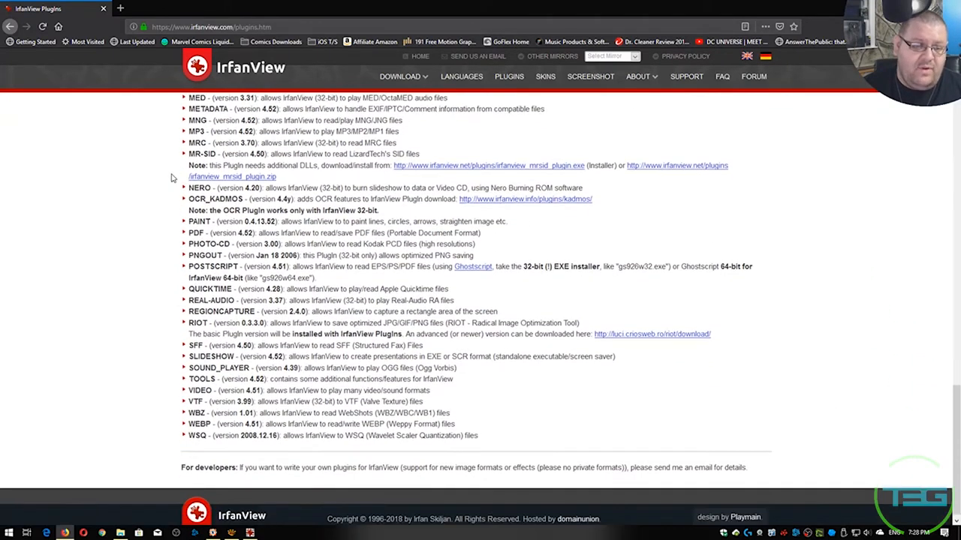
scroll(171, 178, "down", 2)
scroll(384, 173, "up", 10)
scroll(385, 173, "up", 2)
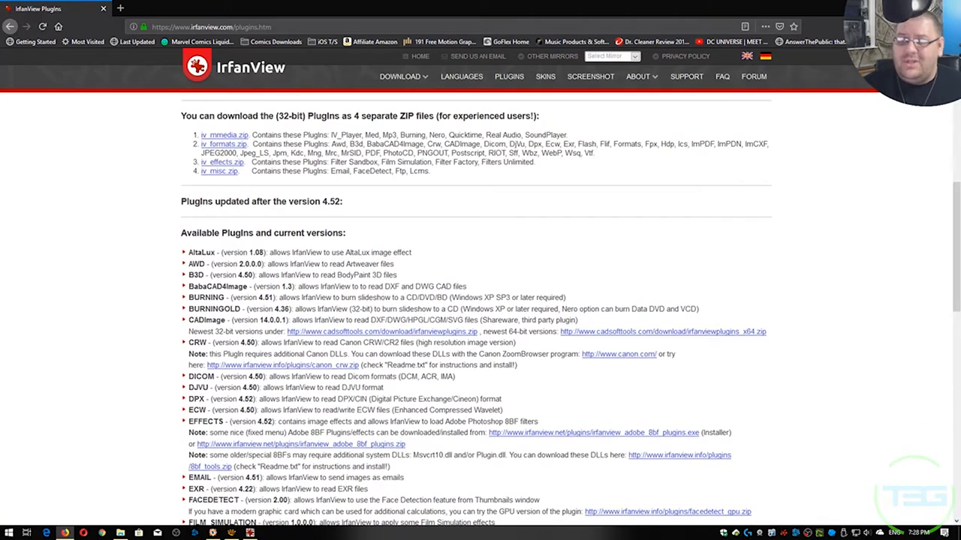
Switch from the plugins page back to the Reverse Flash image in IrfanView.
key("alt+Tab")
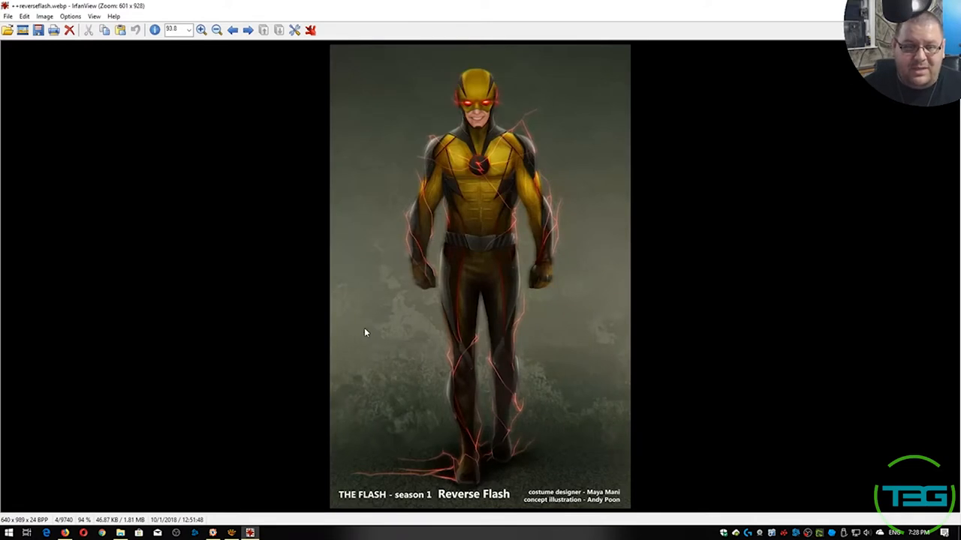
Start a Save As with JPG format, cancel it without writing a file, and close IrfanView.
left_click(7, 16)
left_click(30, 30)
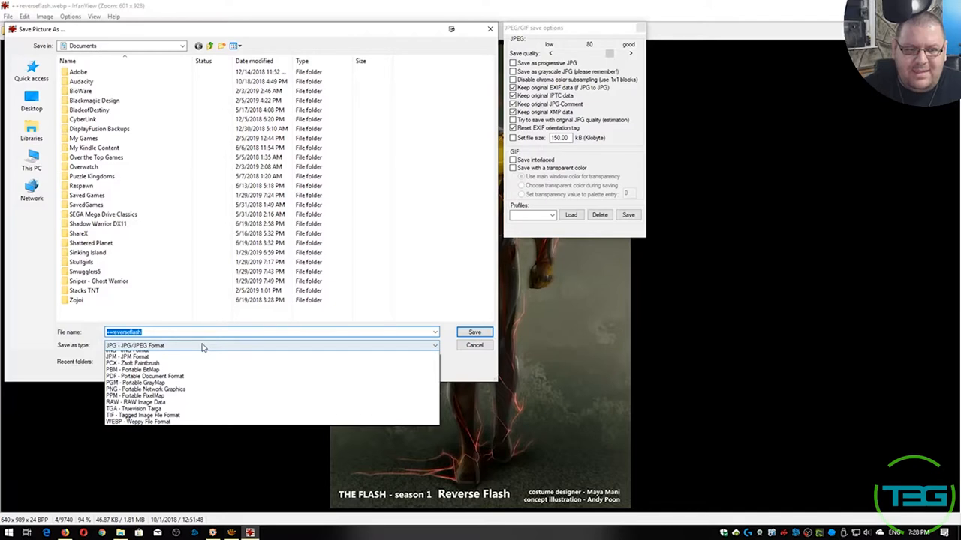
left_click(202, 347)
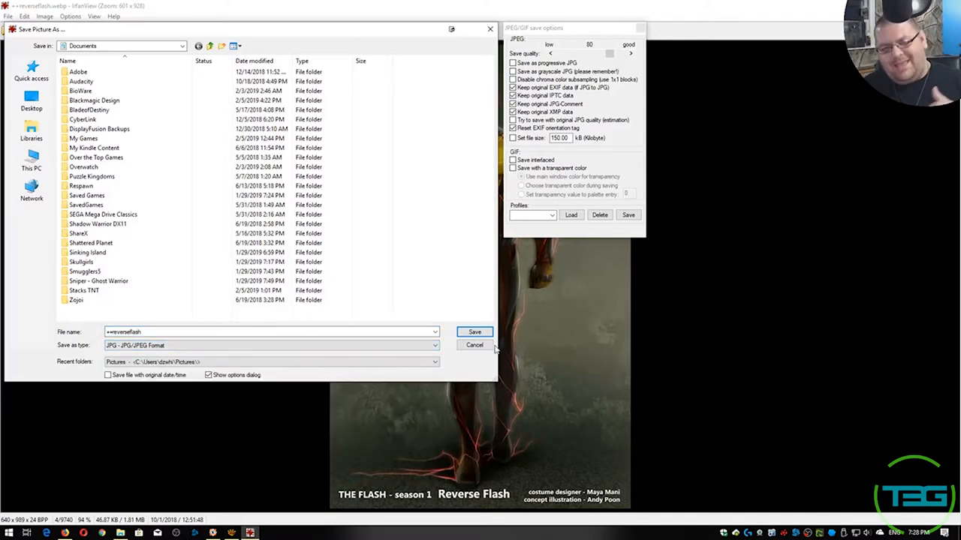
left_click(475, 345)
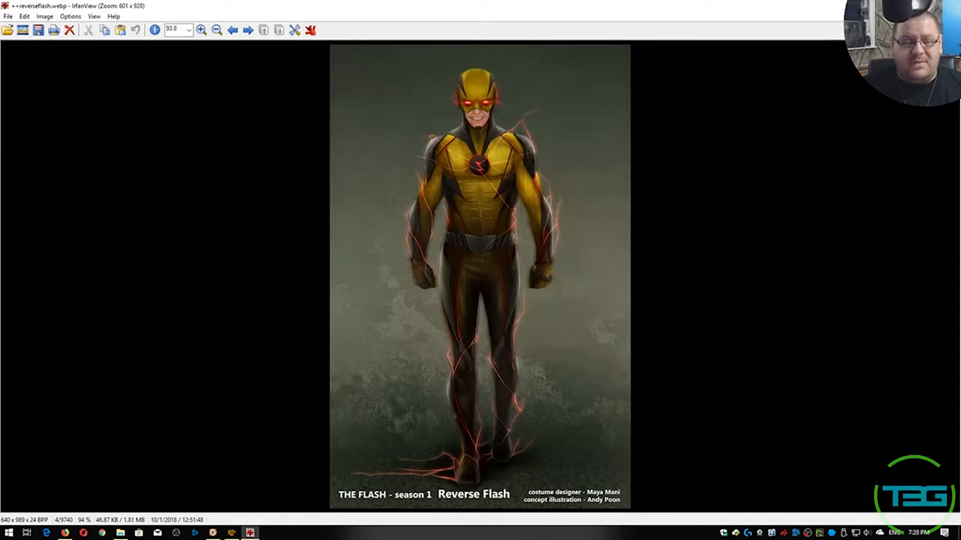
key("Escape")
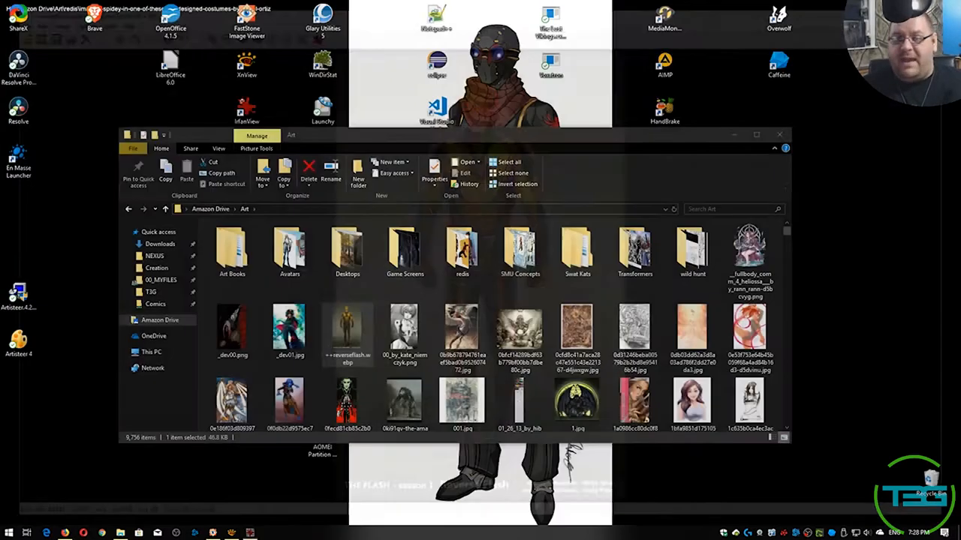
Reopen the WebP from Explorer with IrfanView 32-bit, ticking 'Always use this app' for .webp files.
right_click(335, 330)
left_click(375, 345)
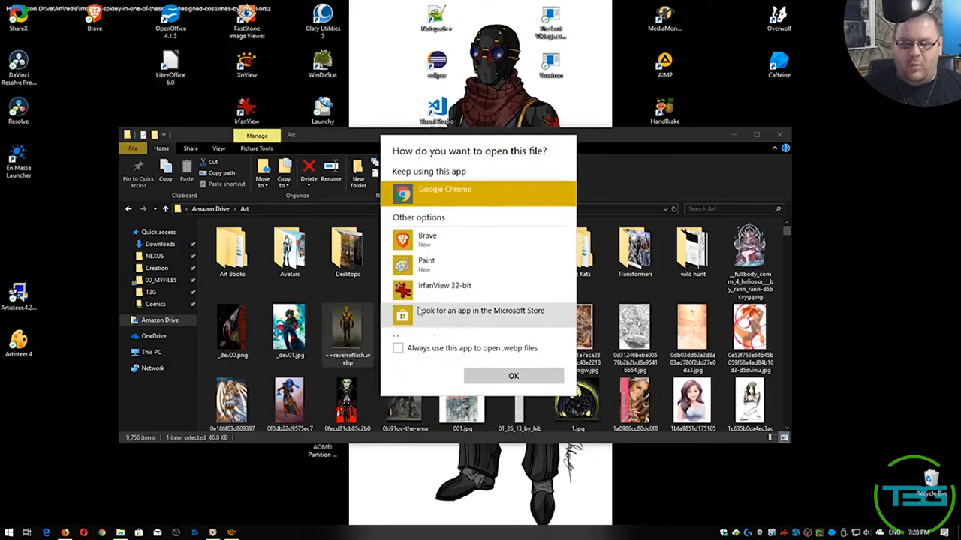
left_click(444, 286)
left_click(398, 349)
left_click(513, 376)
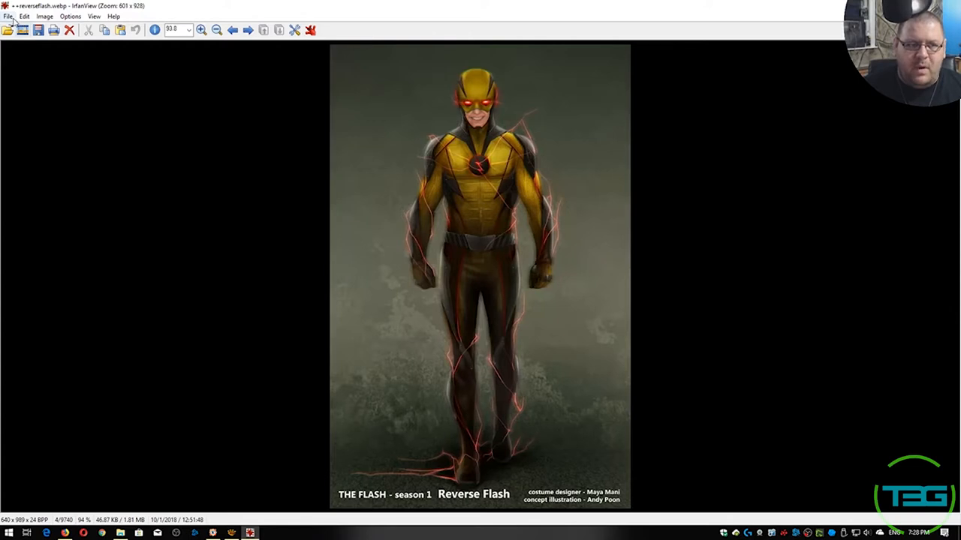
left_click(9, 16)
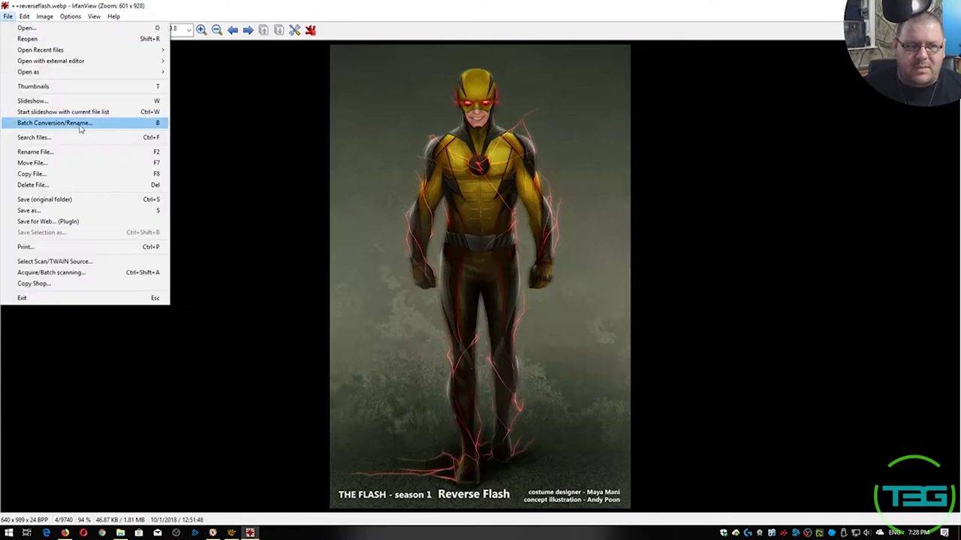
Save the image as 'reverse flash concept.jpg' in the Art folder and close IrfanView.
left_click(30, 210)
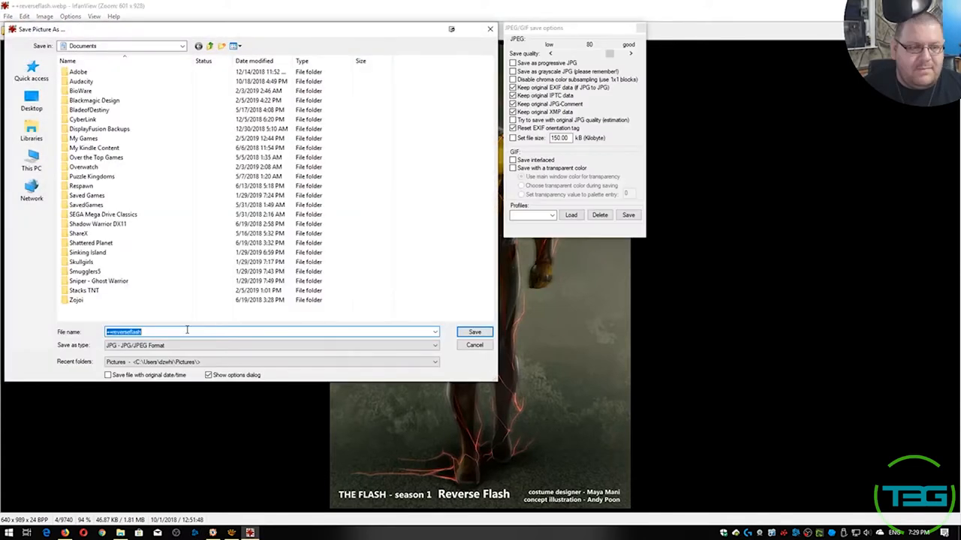
type("reever")
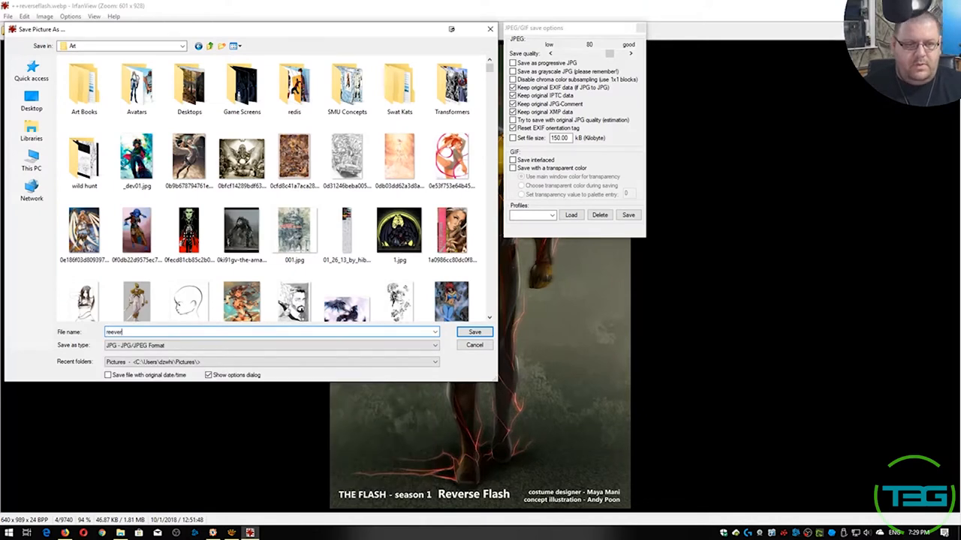
key("BackSpace")
type("verse flash concept")
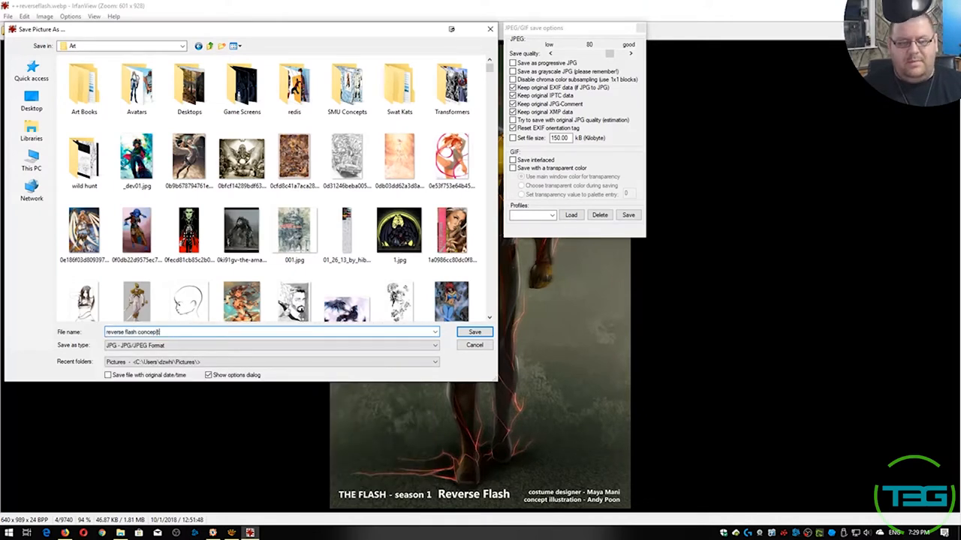
key("Return")
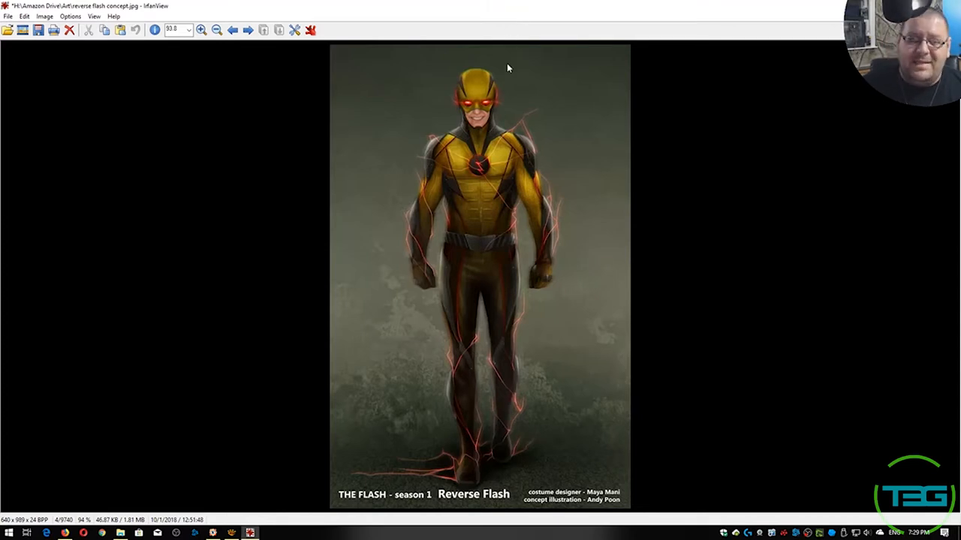
key("Escape")
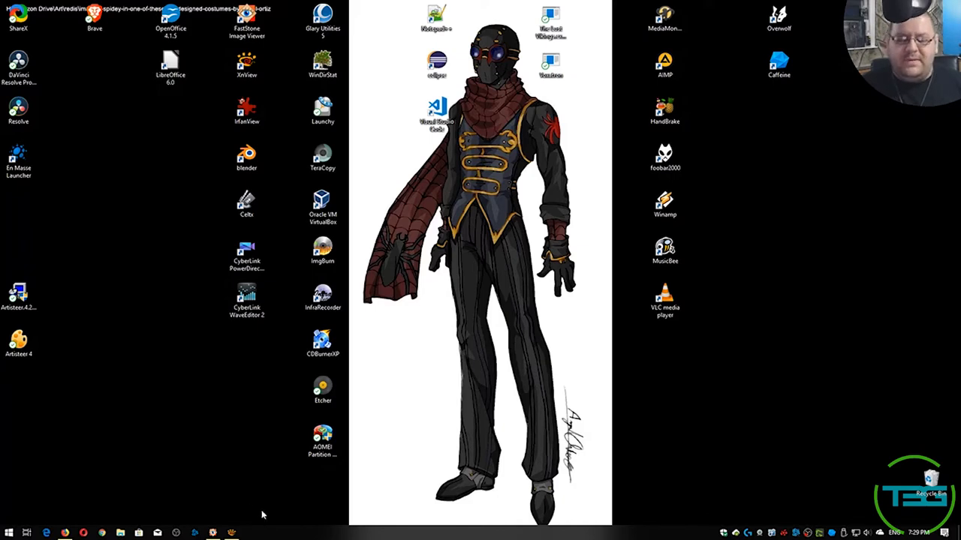
Close XnView and FastStone Image Viewer from the taskbar, returning to the bare desktop.
left_click(231, 533)
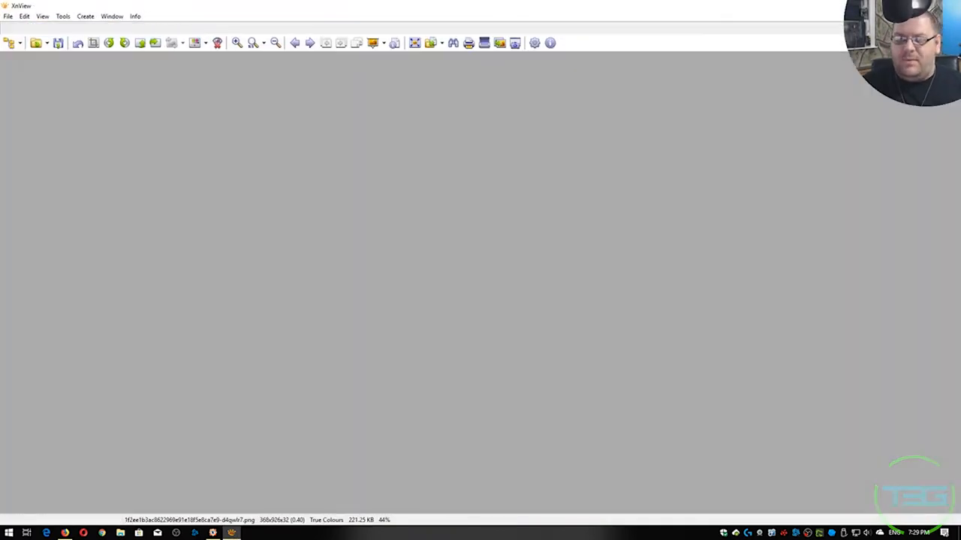
key("Escape")
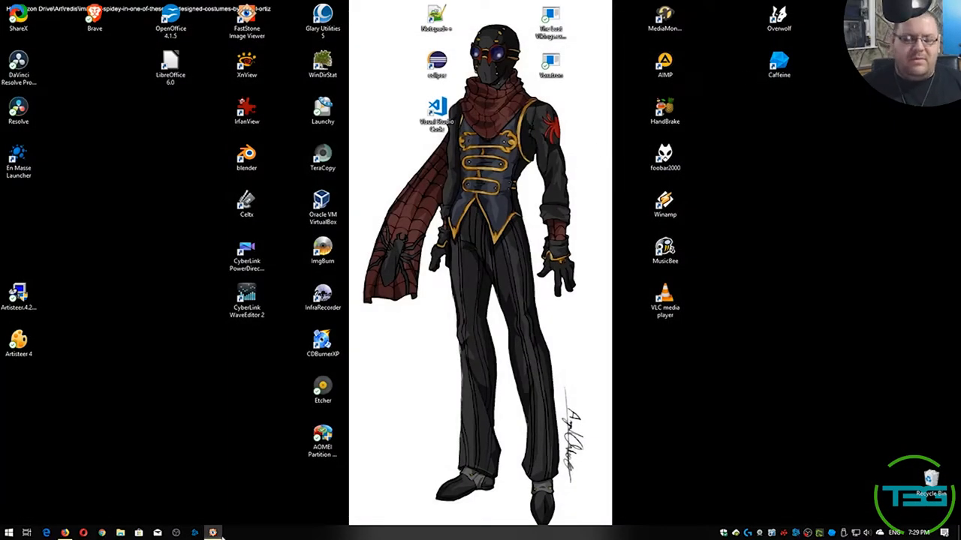
left_click(214, 533)
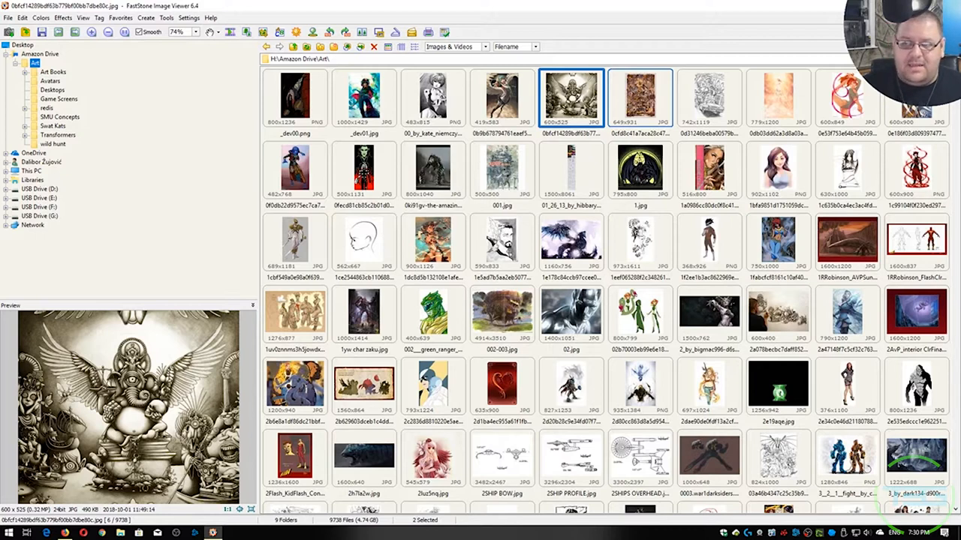
key("super+d")
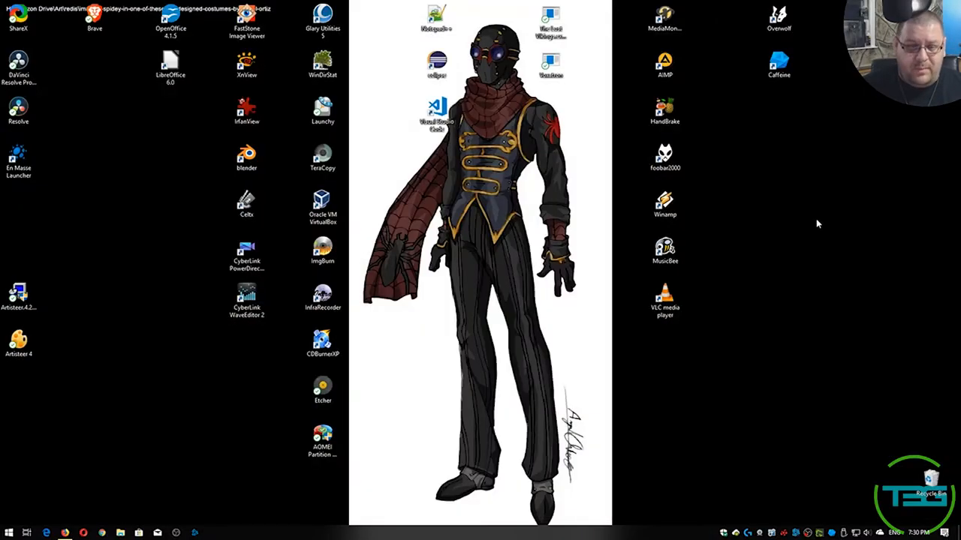